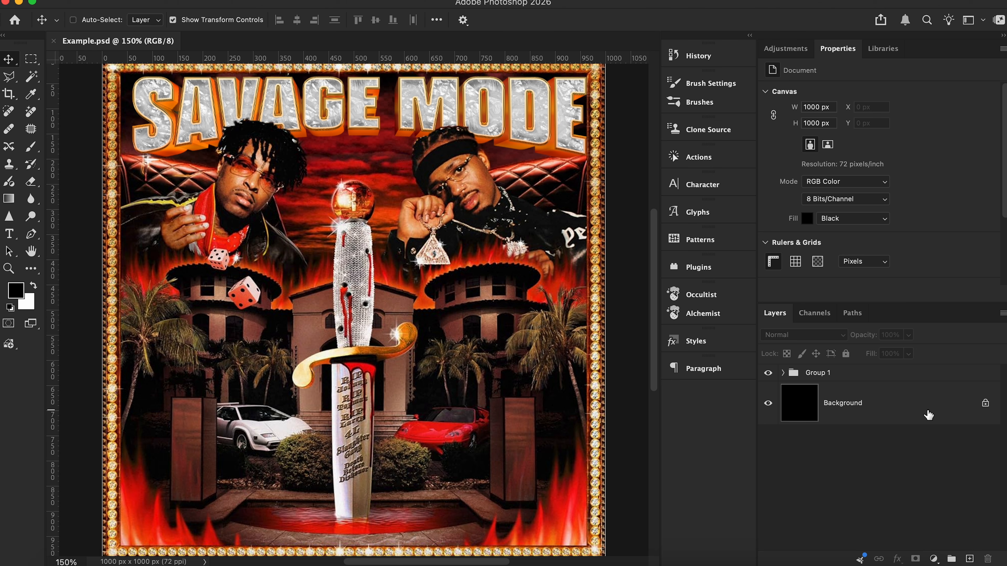
Switch to Illustrator and create a 16 x 20 in CMYK document with a black background
key(super+Tab)
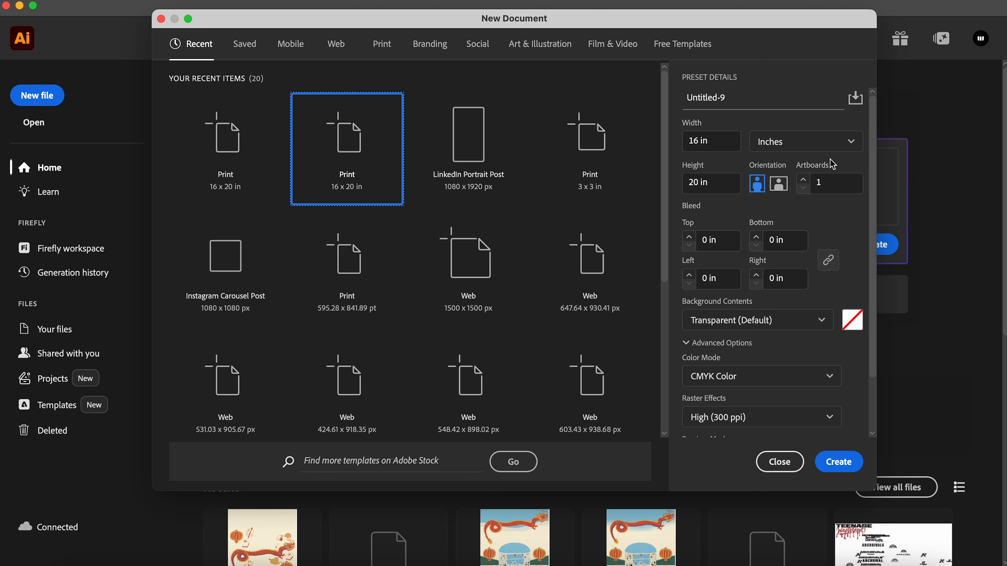
click(822, 320)
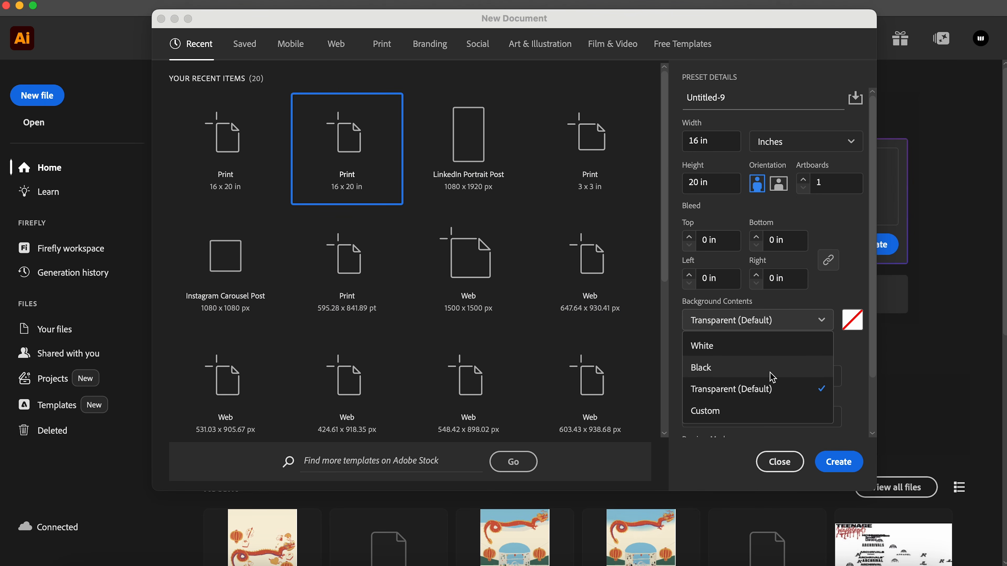
click(788, 362)
scroll(838, 377, down, 1)
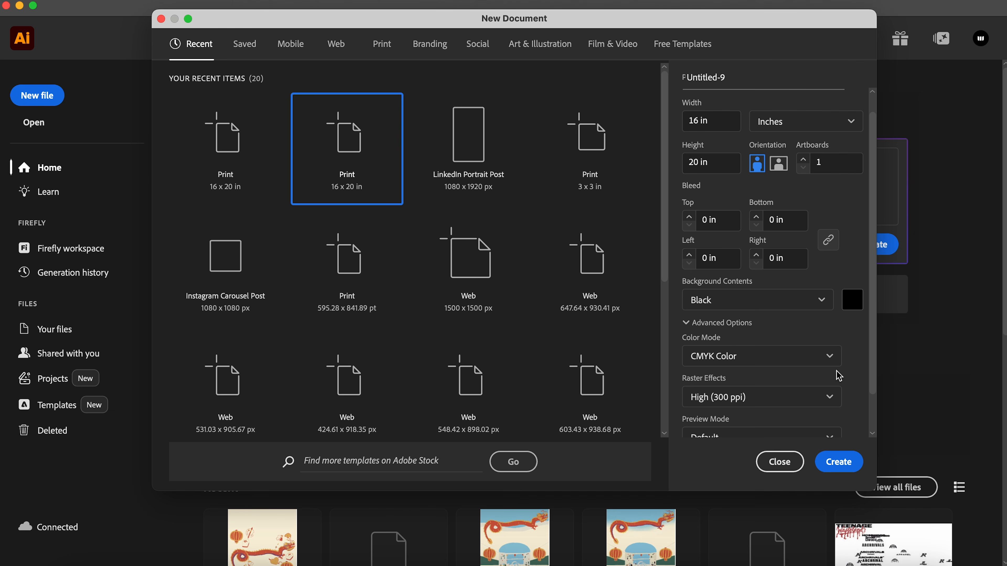
click(840, 463)
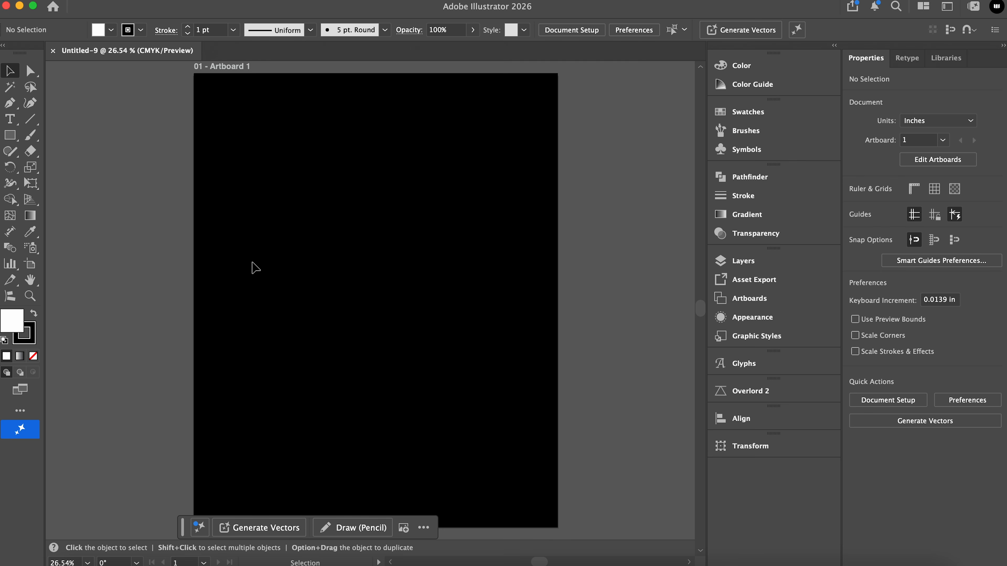
Add the point text "SAVAGE MODE" on the artboard
click(12, 119)
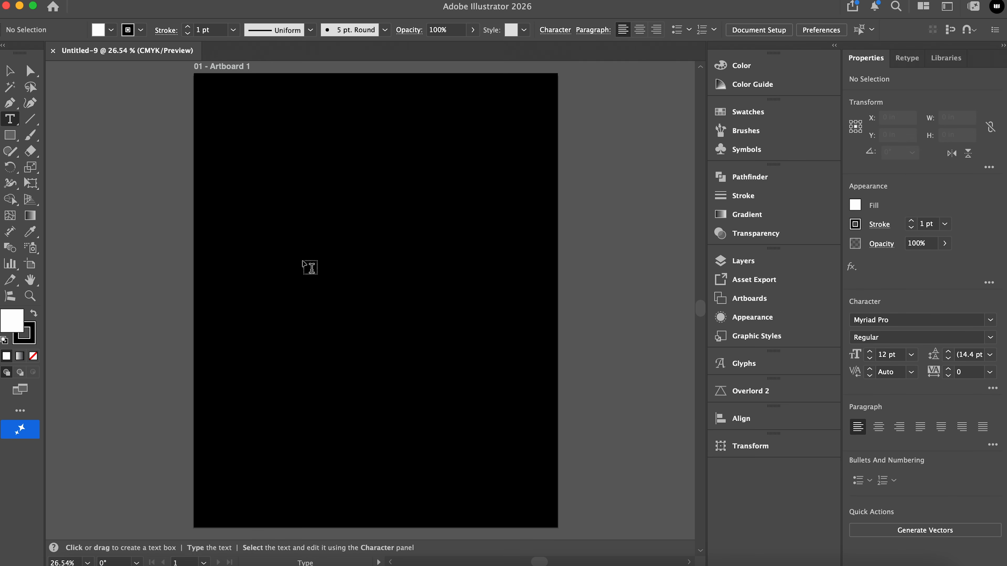
click(263, 293)
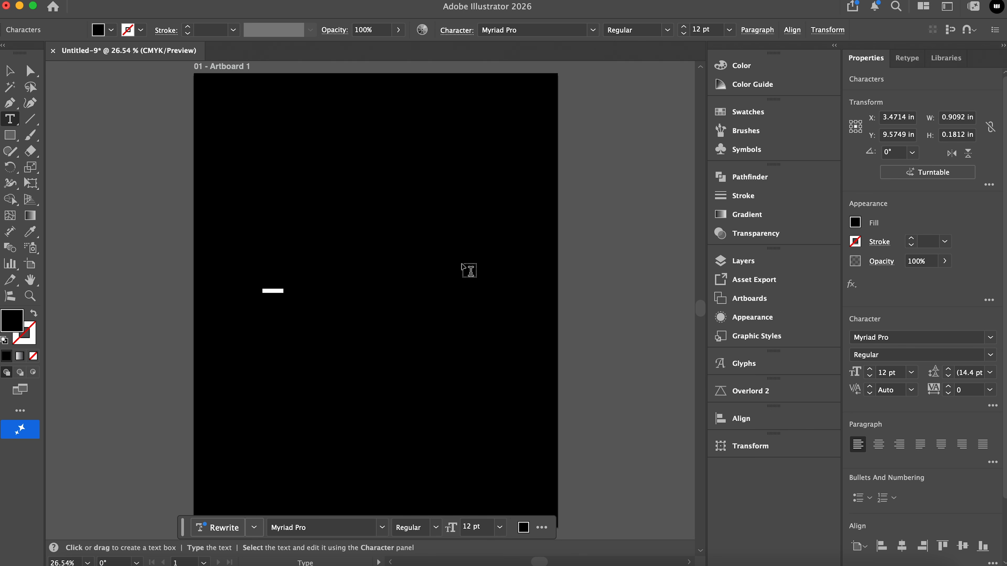
text(T)
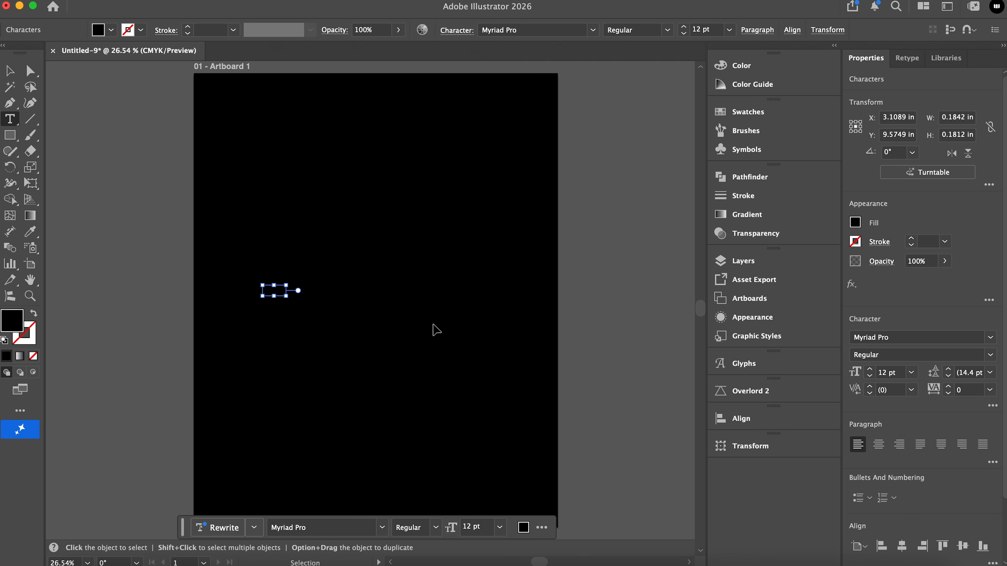
Set the font of the whole SAVAGE MODE text to Dharma Gothic C Heavy
key(super+a)
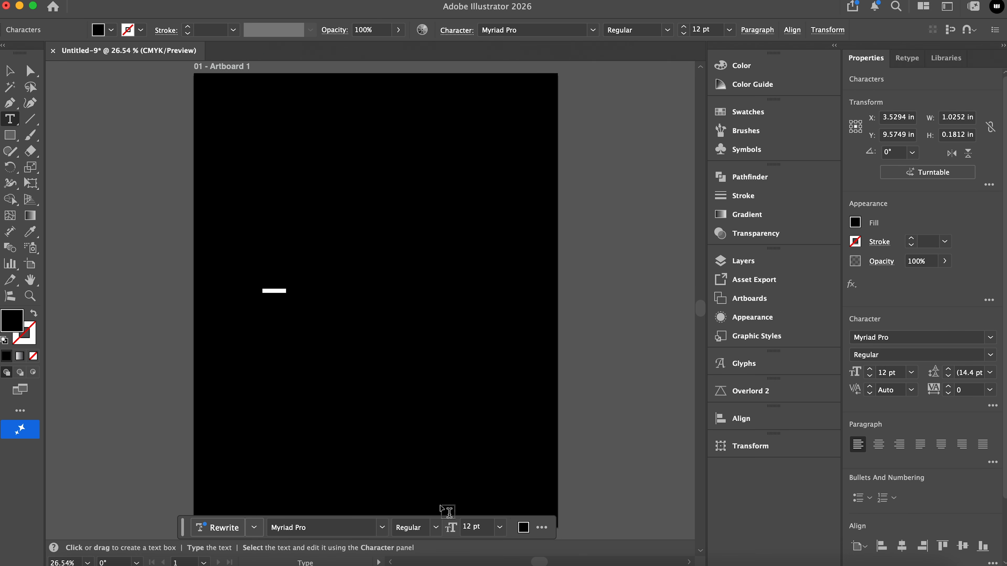
click(344, 529)
text(Dharma)
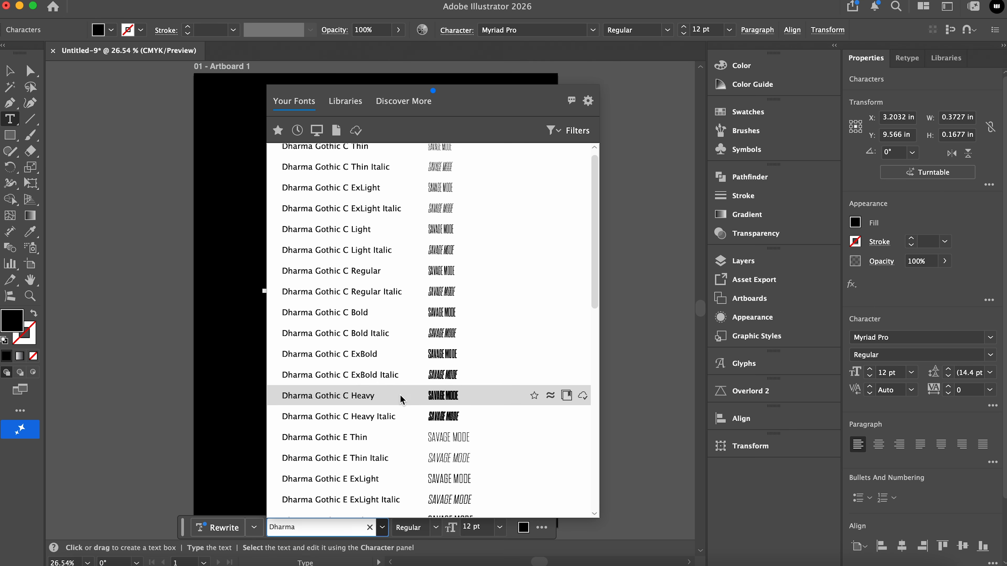
scroll(402, 399, down, 6)
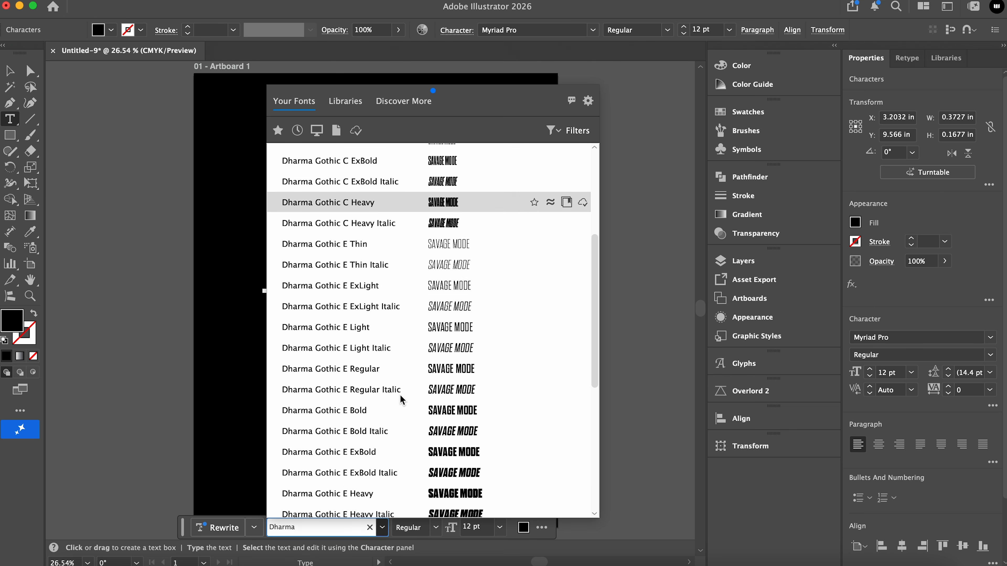
key(Return)
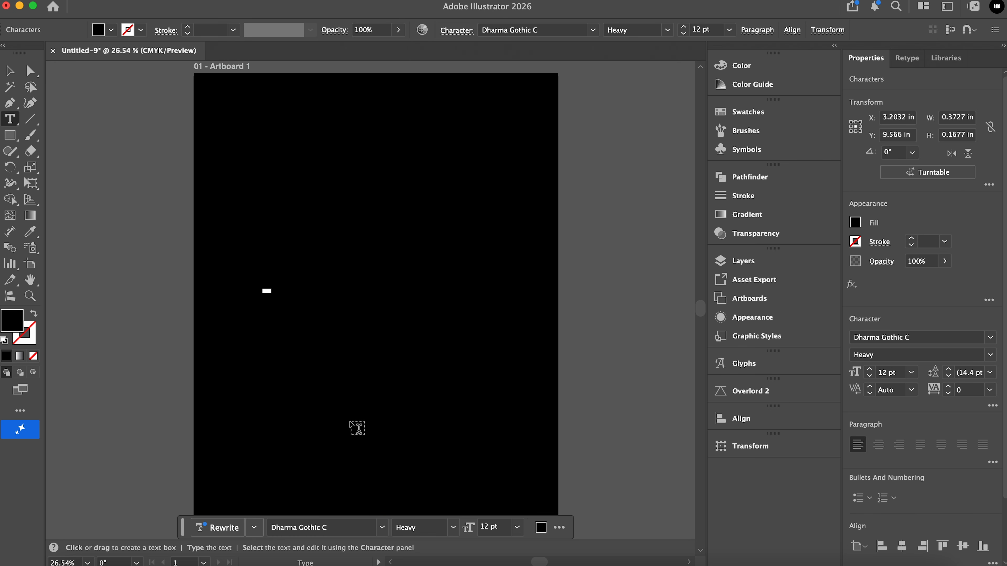
Change the SAVAGE MODE text's font to Dharma Gothic E Heavy
click(383, 528)
scroll(400, 445, down, 2)
scroll(400, 397, up, 2)
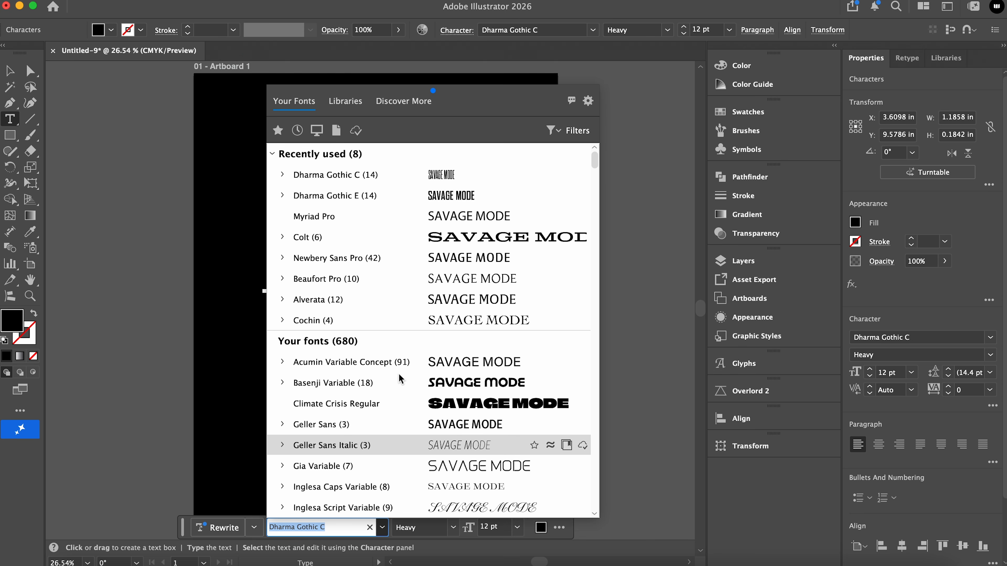
click(283, 196)
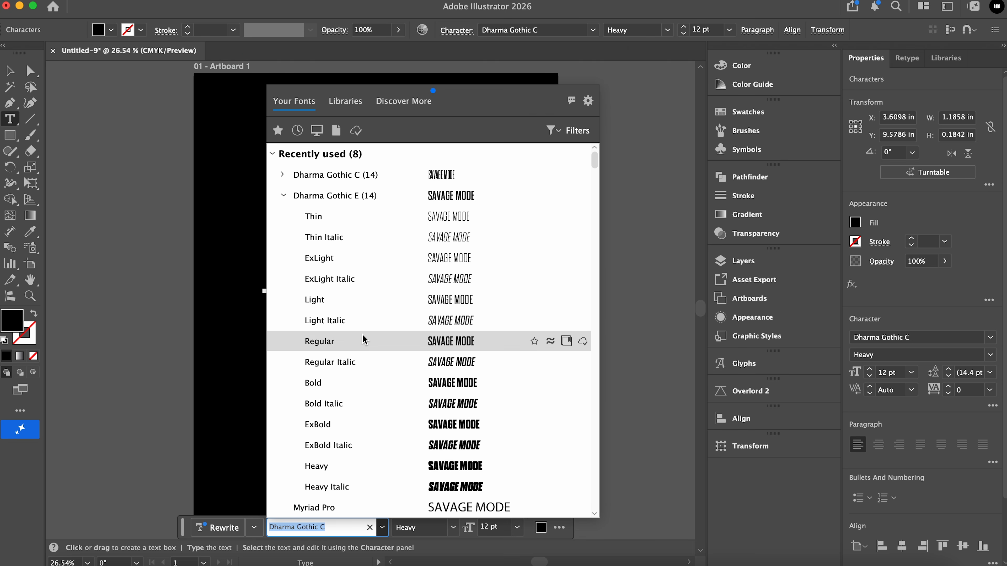
scroll(301, 341, down, 2)
click(340, 421)
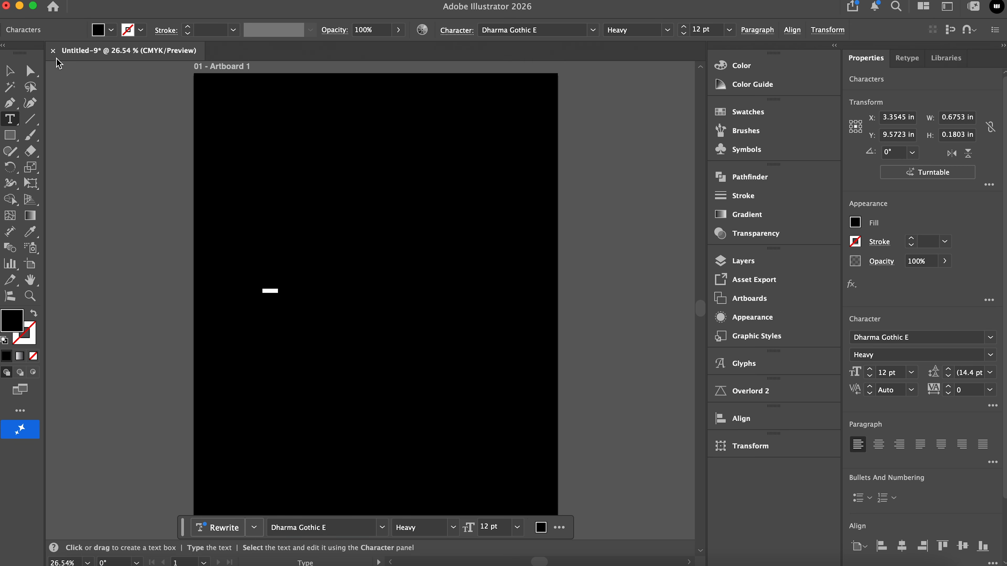
Scale the SAVAGE MODE text up to about 14.15 in wide, nearly filling the artboard's width
click(8, 72)
click(282, 290)
drag(278, 287, 625, 147)
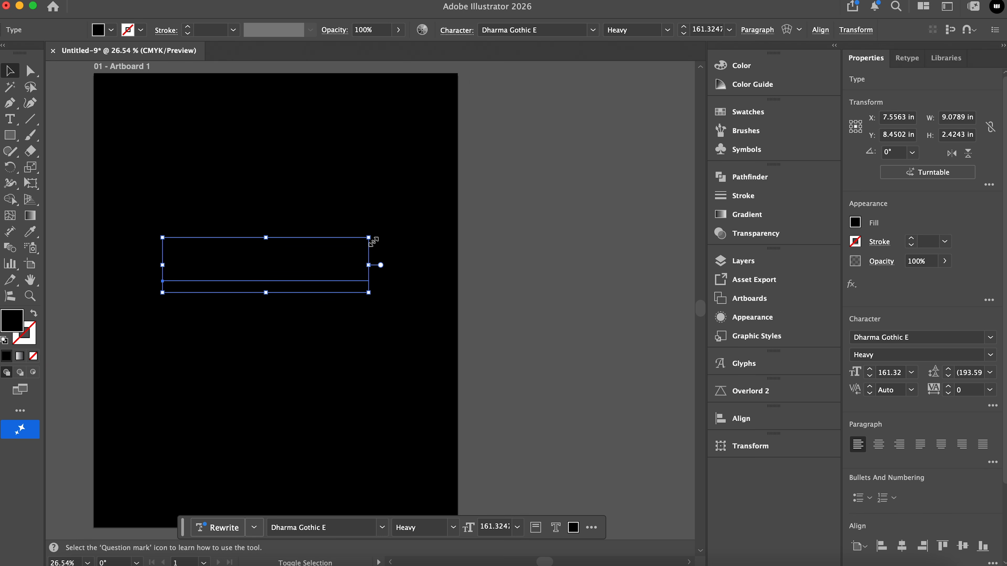
drag(369, 237, 411, 220)
Fill the SAVAGE MODE text with orange #ea8003 and deselect it
scroll(475, 204, left, 3)
double_click(10, 326)
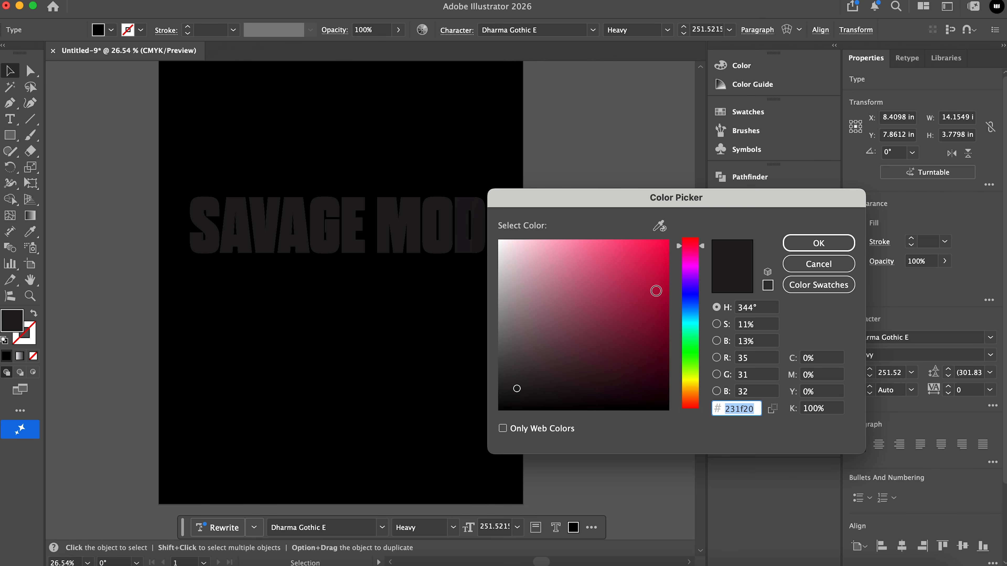
mouse_move(690, 392)
mouse_down()
mouse_move(635, 235)
mouse_move(666, 254)
mouse_up()
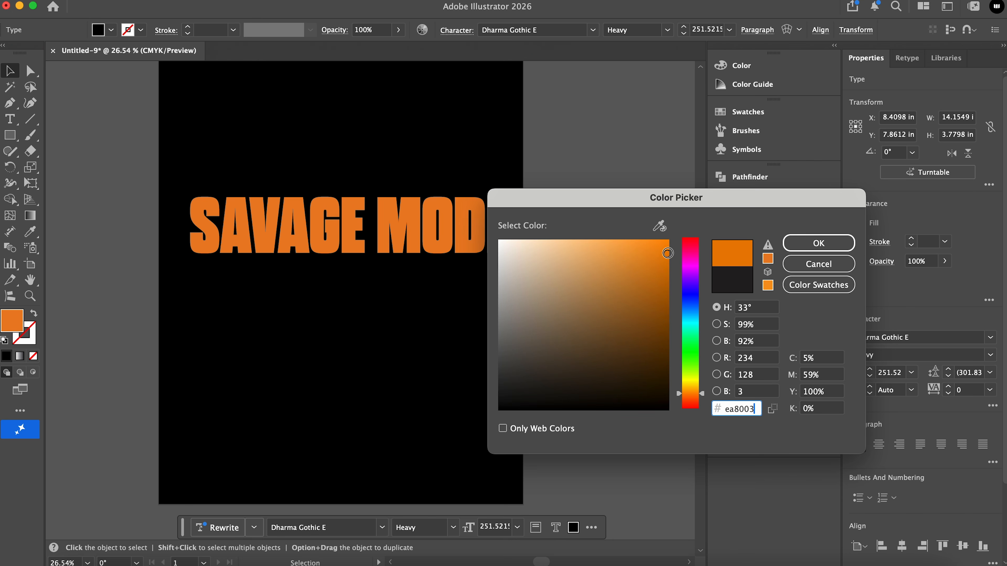
click(819, 243)
click(636, 310)
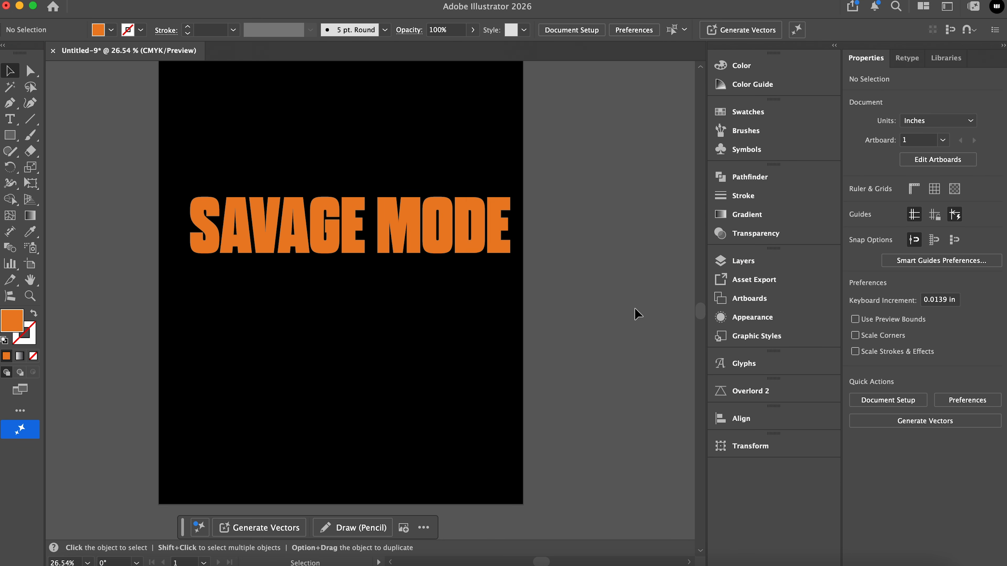
Shift the orange text slightly up and left to about X 8.2 in, Y 7.65 in
scroll(634, 308, up, 1)
scroll(634, 309, left, 1)
scroll(635, 308, down, 1)
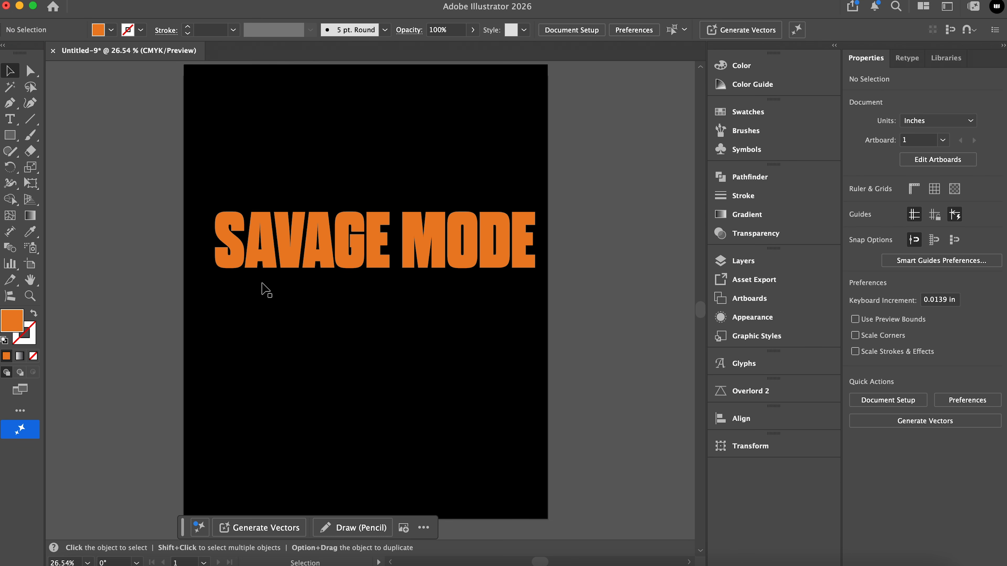
drag(329, 249, 322, 245)
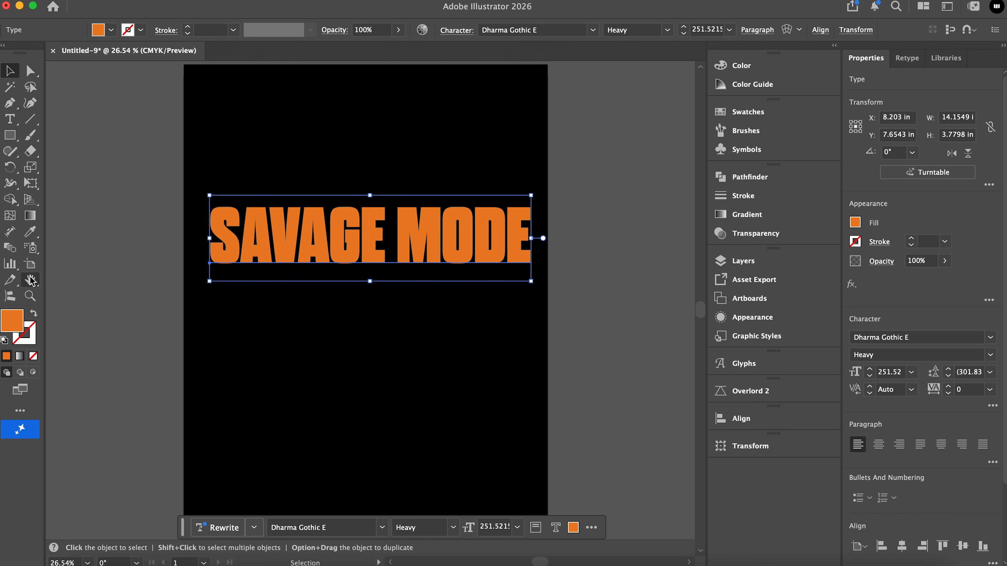
key(t)
click(309, 236)
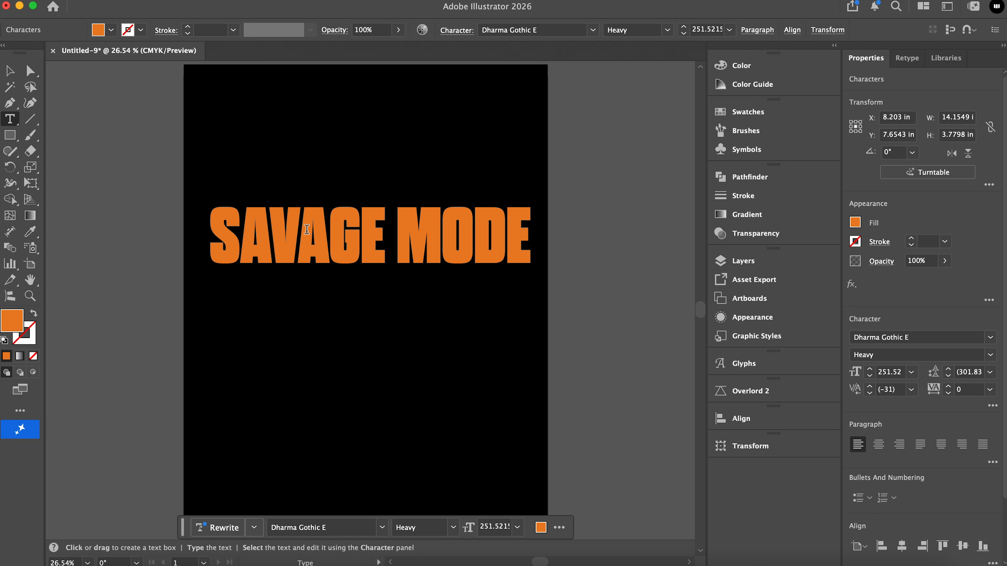
key(super+a)
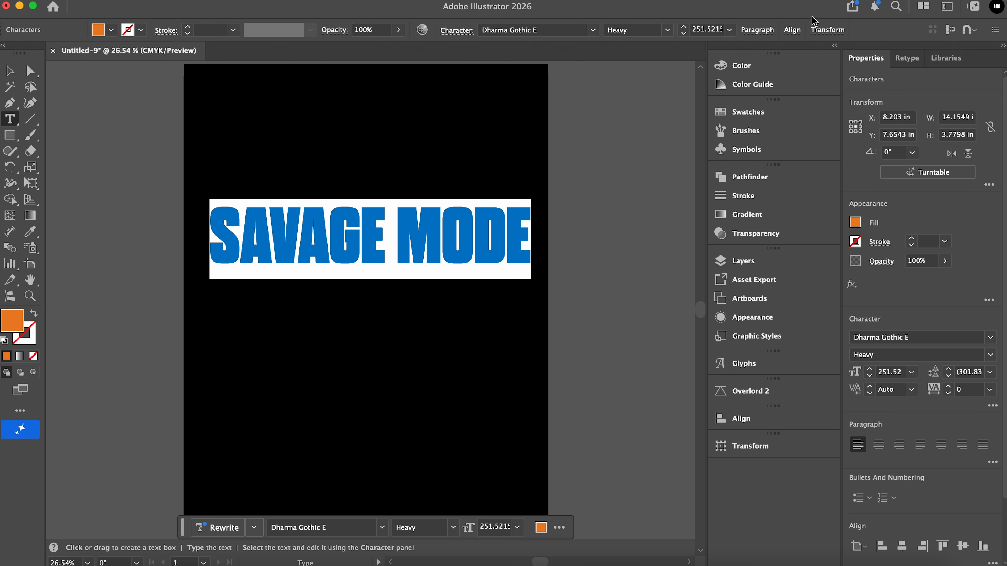
click(452, 211)
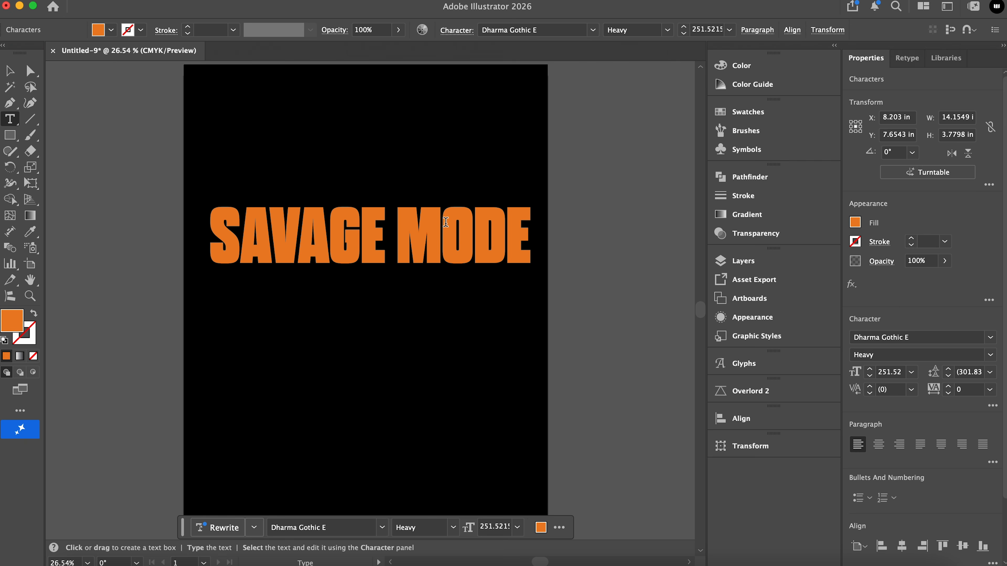
Warp the SAVAGE MODE text with a horizontal Arc Lower envelope at -15% bend
click(3, 75)
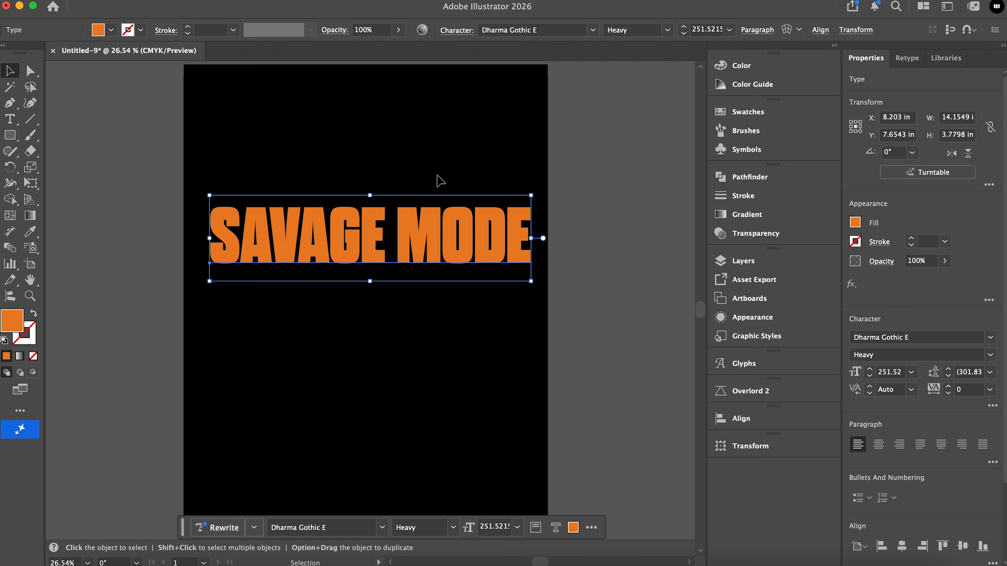
click(787, 29)
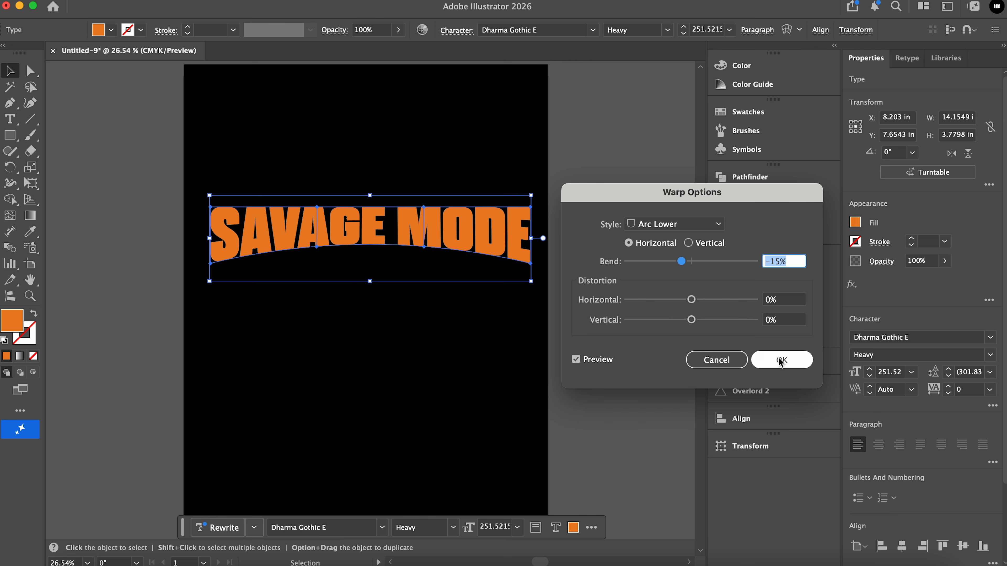
click(789, 364)
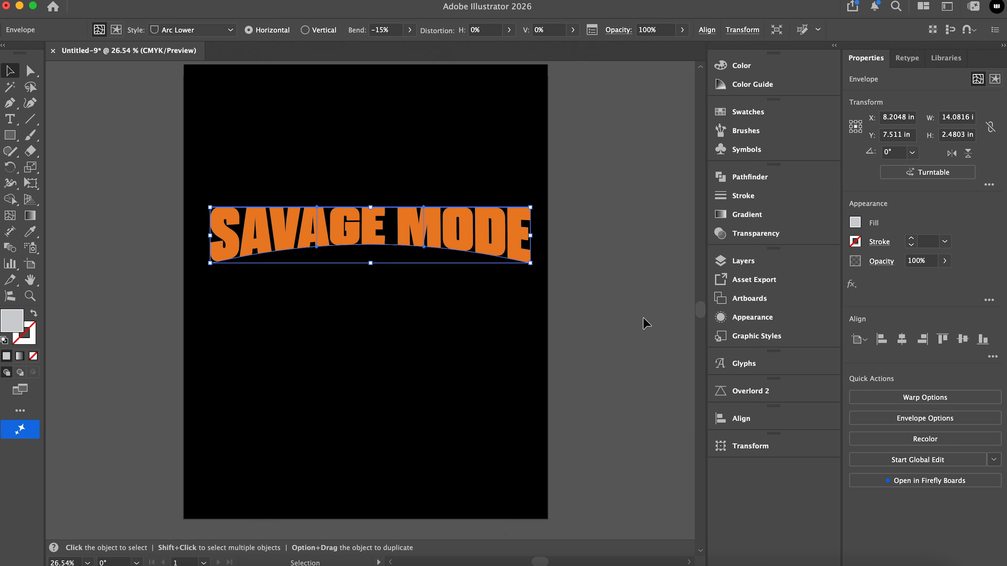
Expand the warped text's object and fill into editable shapes
click(647, 325)
drag(647, 324, 226, 97)
click(154, 1)
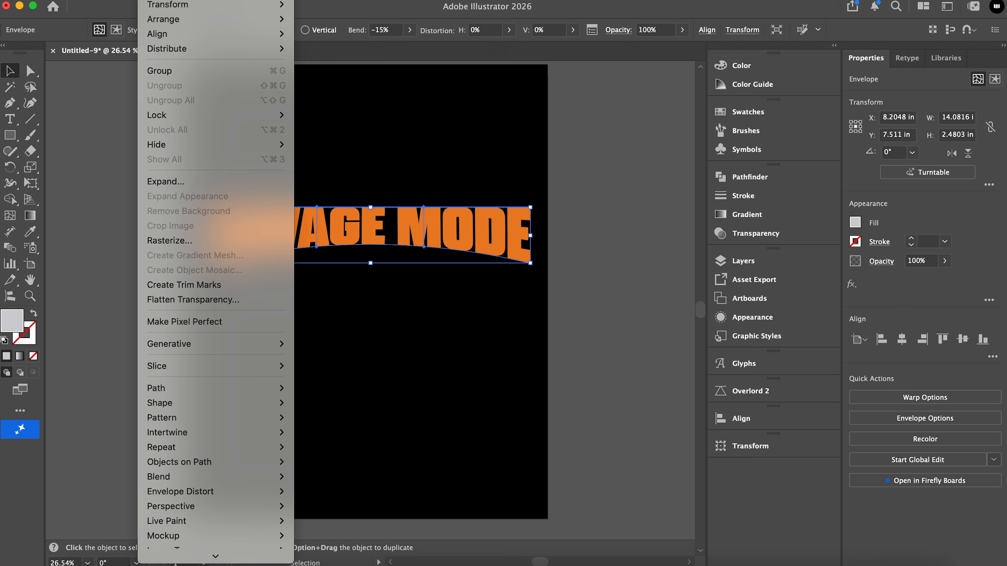
click(189, 181)
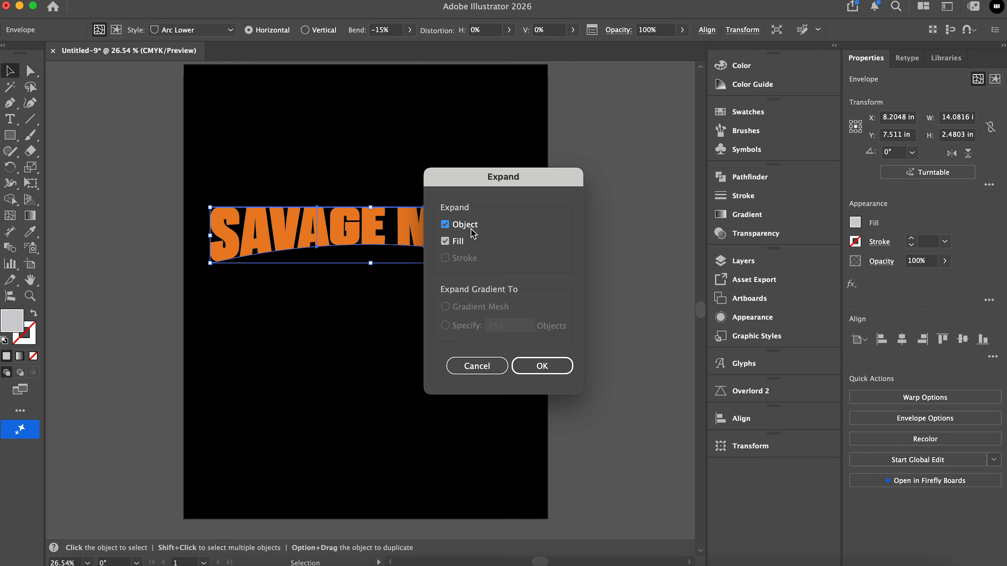
click(542, 367)
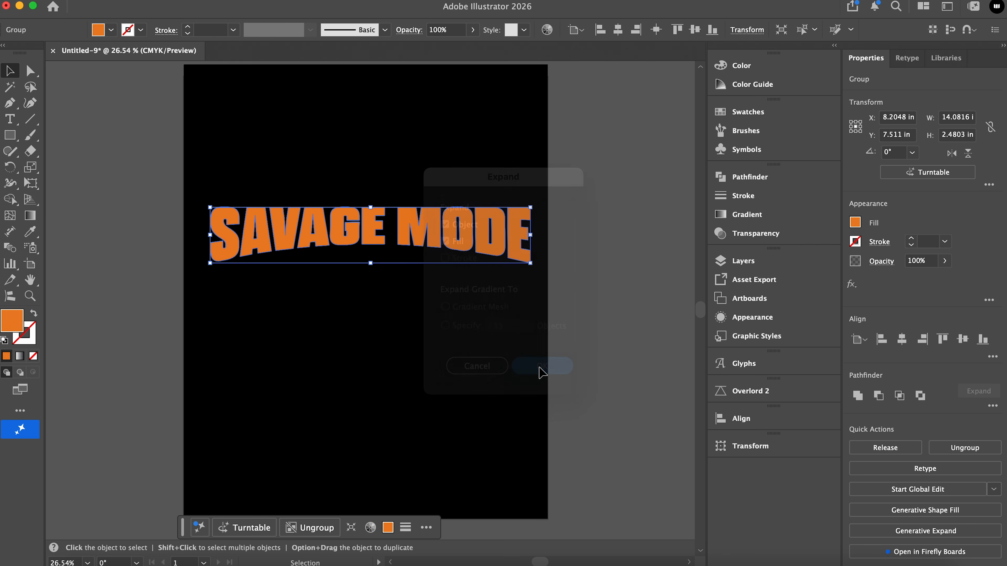
click(616, 340)
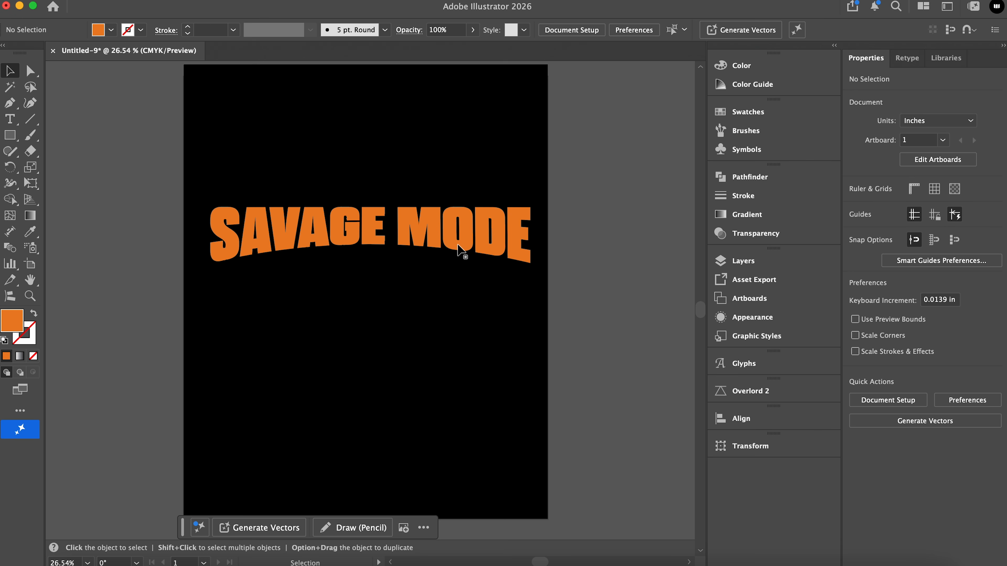
Apply the 3D Extrude effect to the expanded SAVAGE MODE lettering
click(460, 250)
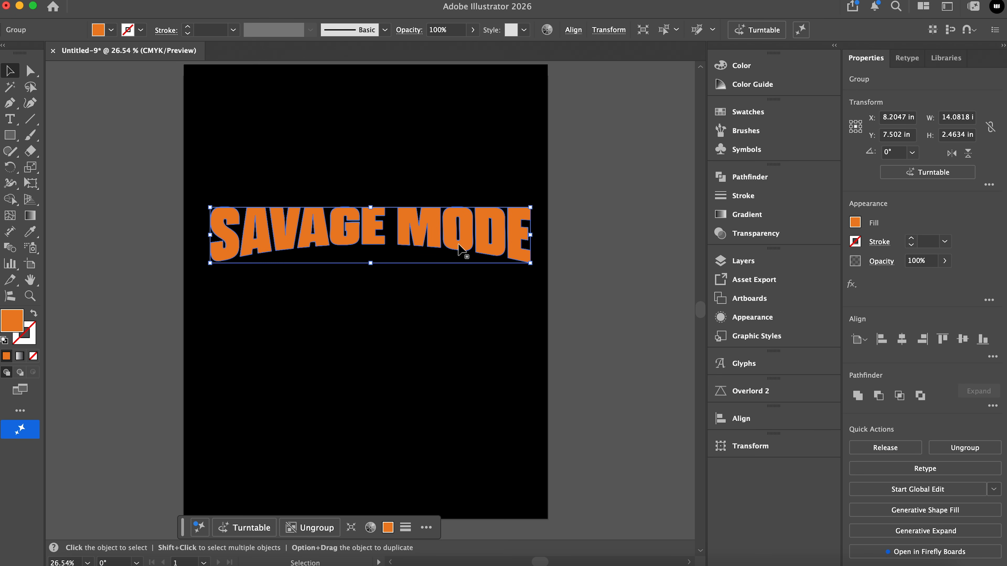
click(334, 0)
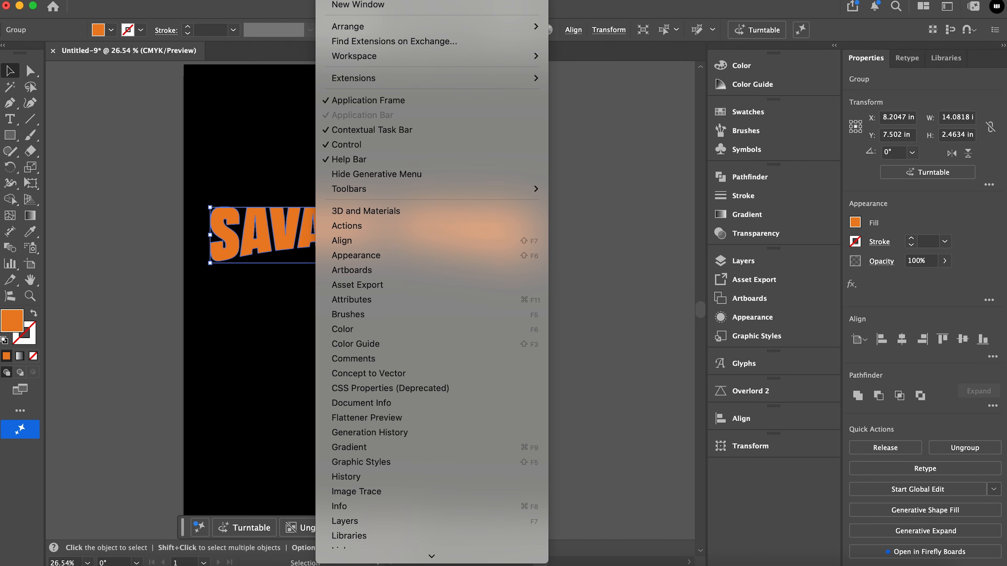
click(398, 217)
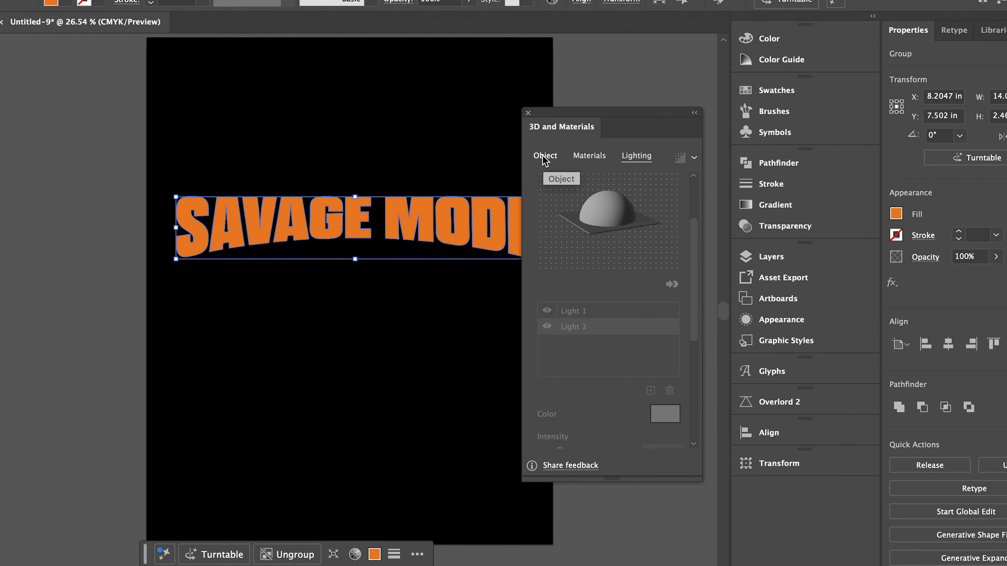
click(545, 156)
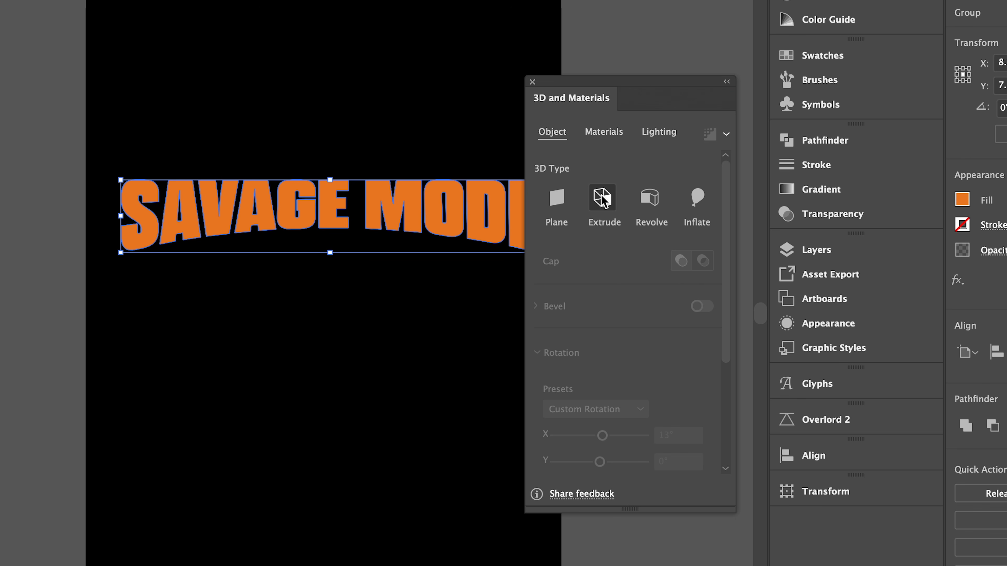
click(606, 201)
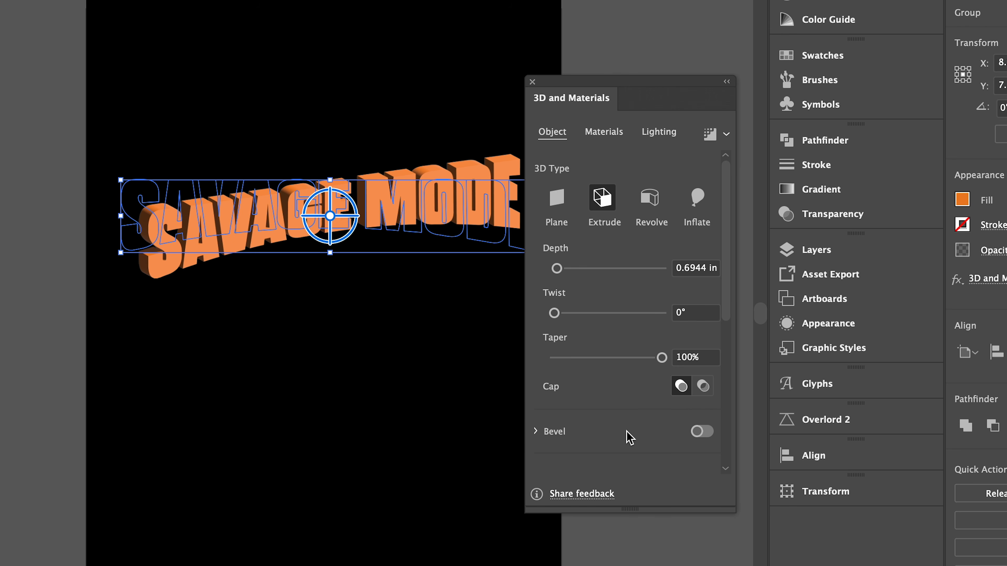
Set the extruded lettering's rotation to the Front preset and tilt it to 16° about the X axis
scroll(630, 437, down, 2)
scroll(630, 437, down, 2)
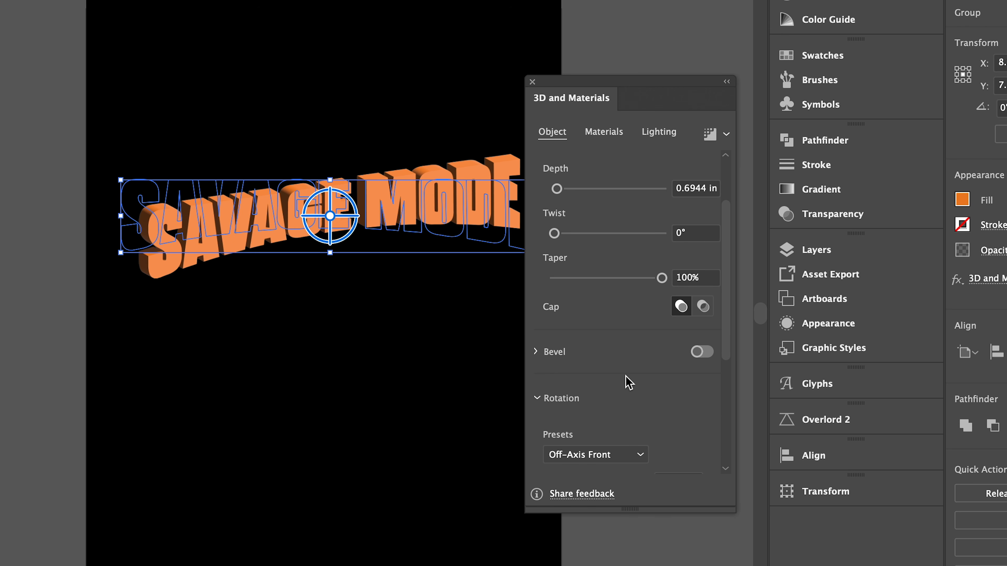
scroll(626, 381, down, 3)
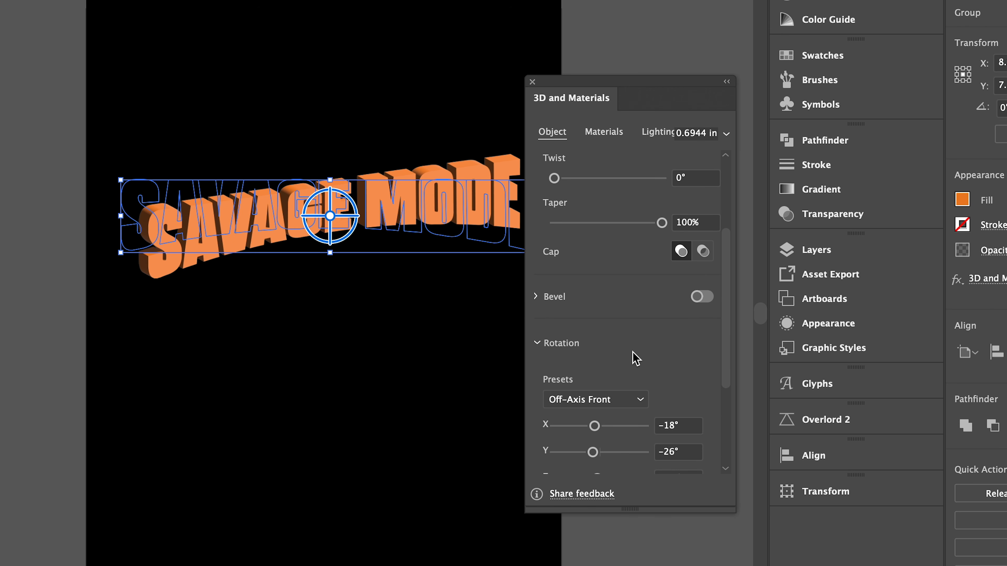
scroll(636, 355, down, 2)
click(596, 352)
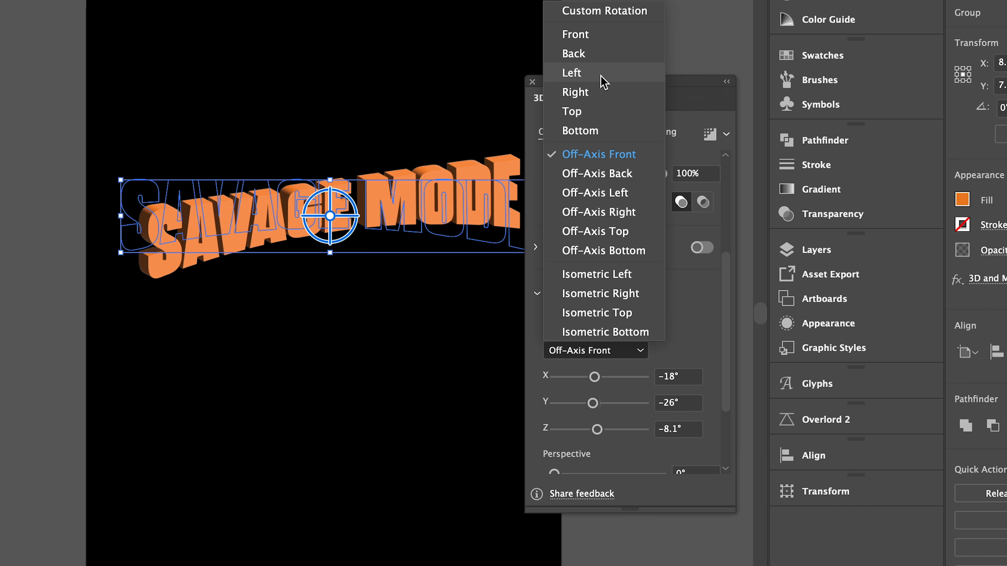
click(591, 35)
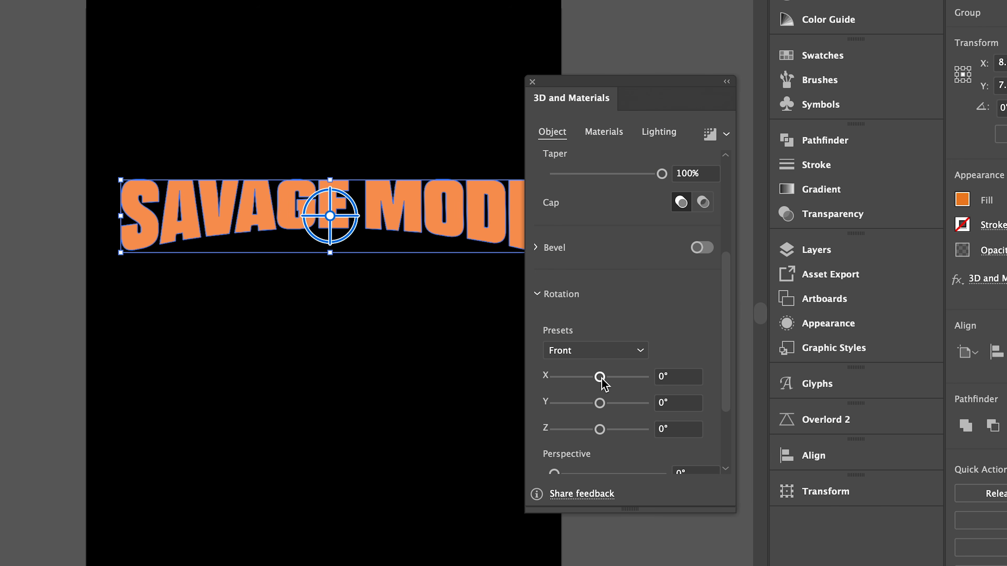
drag(602, 379, 604, 380)
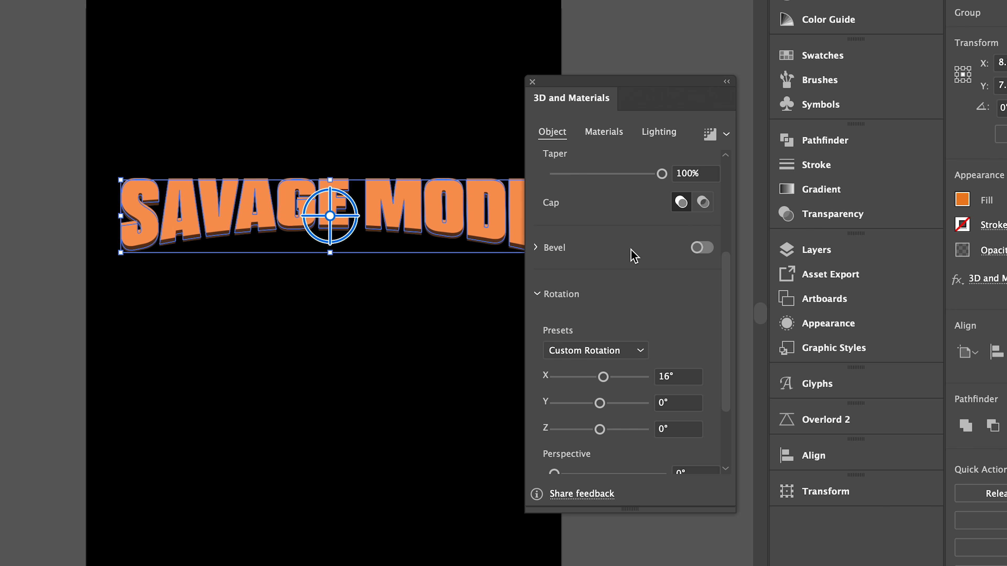
Set the extrusion's taper to 95% and its depth to about 0.82 in
scroll(634, 256, up, 1)
scroll(634, 256, up, 8)
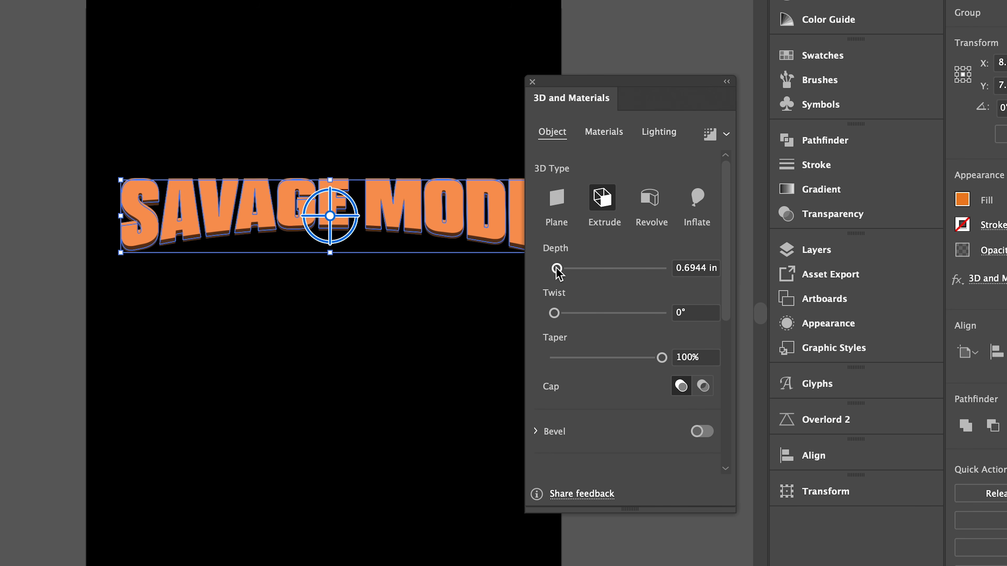
drag(661, 358, 660, 358)
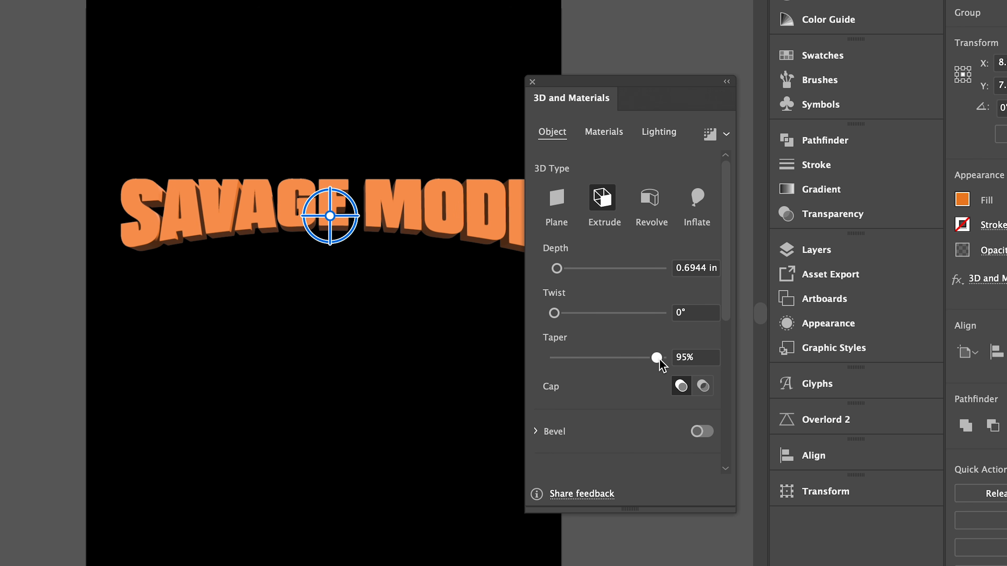
drag(556, 269, 559, 268)
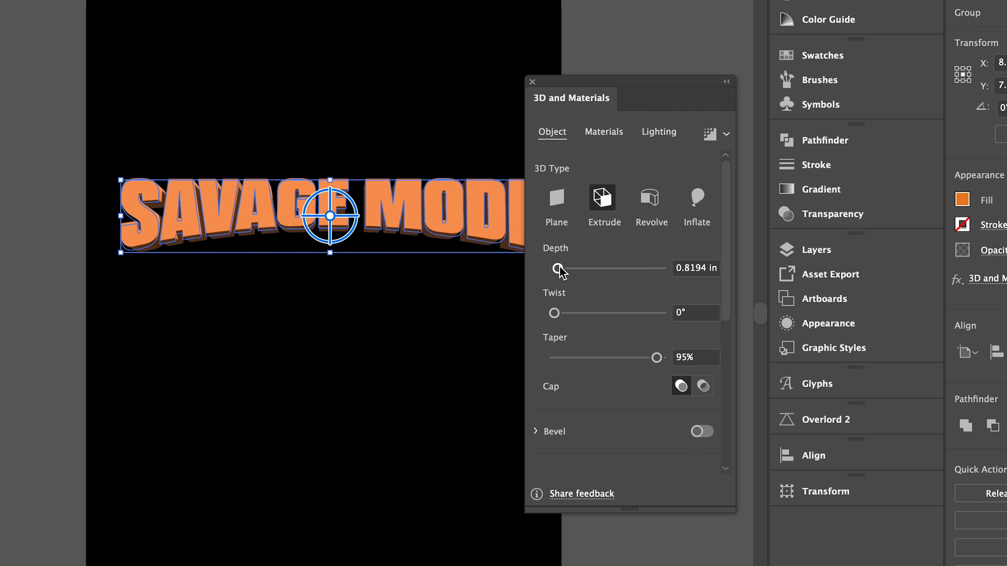
Examine the lettering's base material properties and its lighting setup, viewing the extrusion up close
click(604, 133)
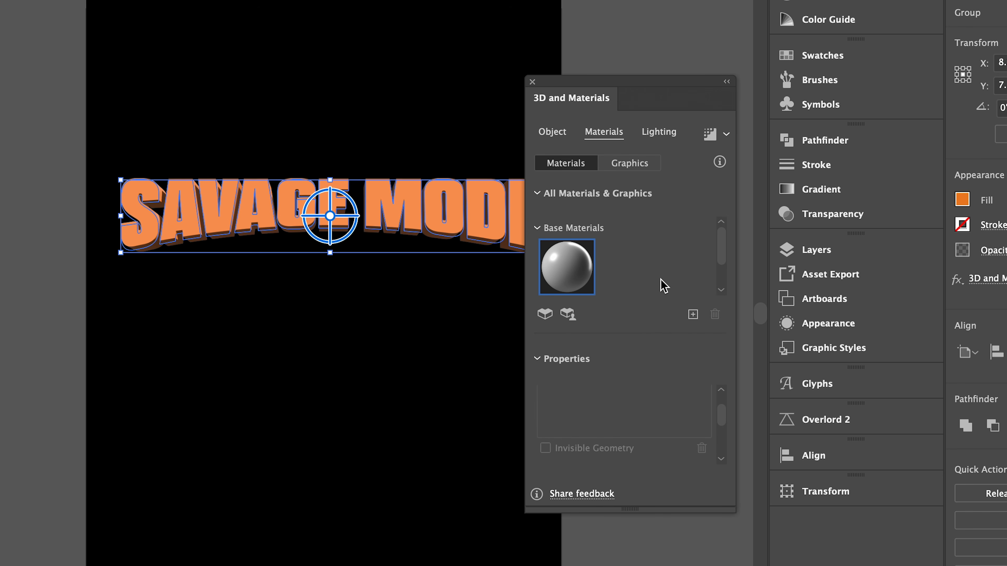
scroll(664, 285, down, 1)
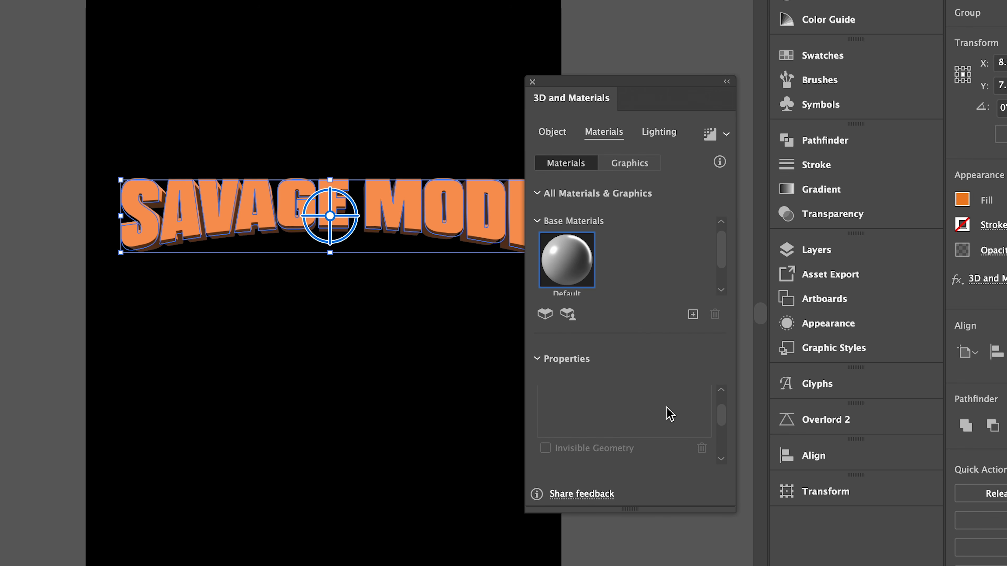
scroll(670, 414, down, 5)
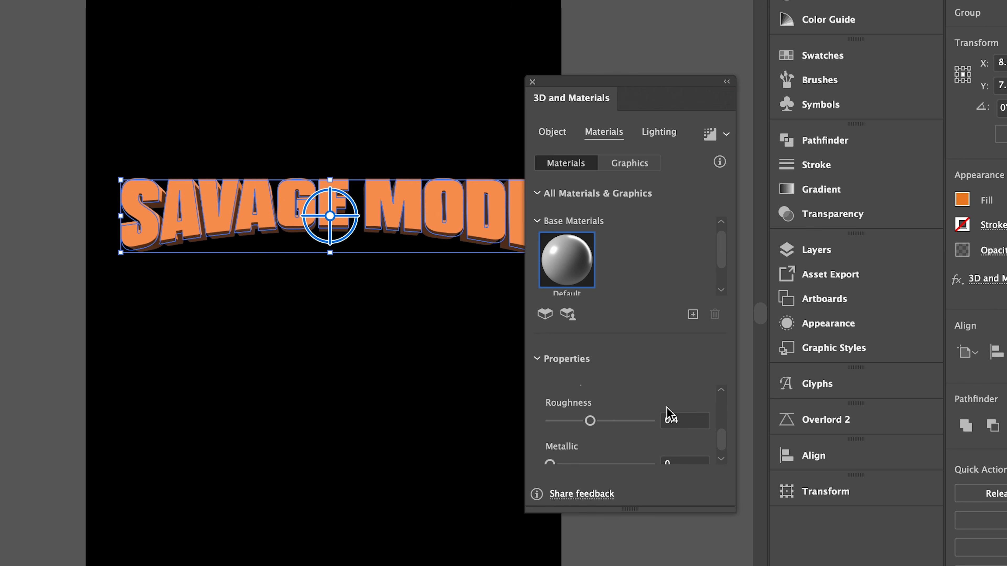
scroll(669, 415, down, 1)
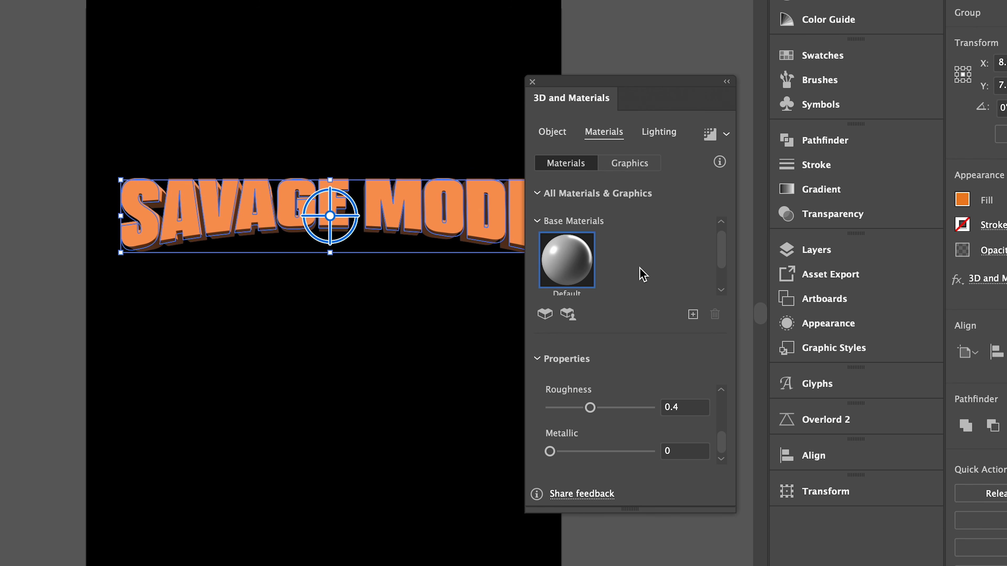
click(658, 132)
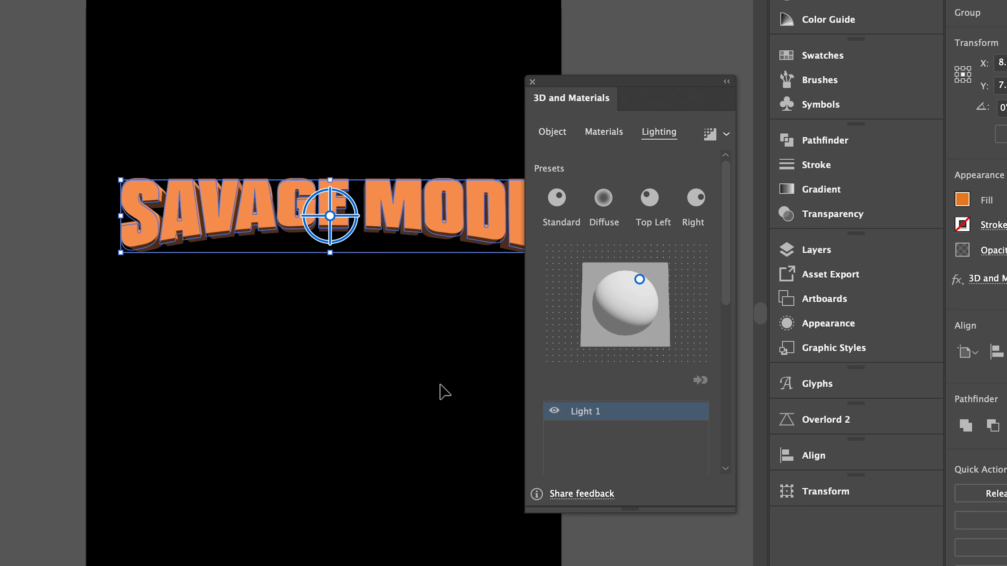
key(a)
key(super+equal)
key(v)
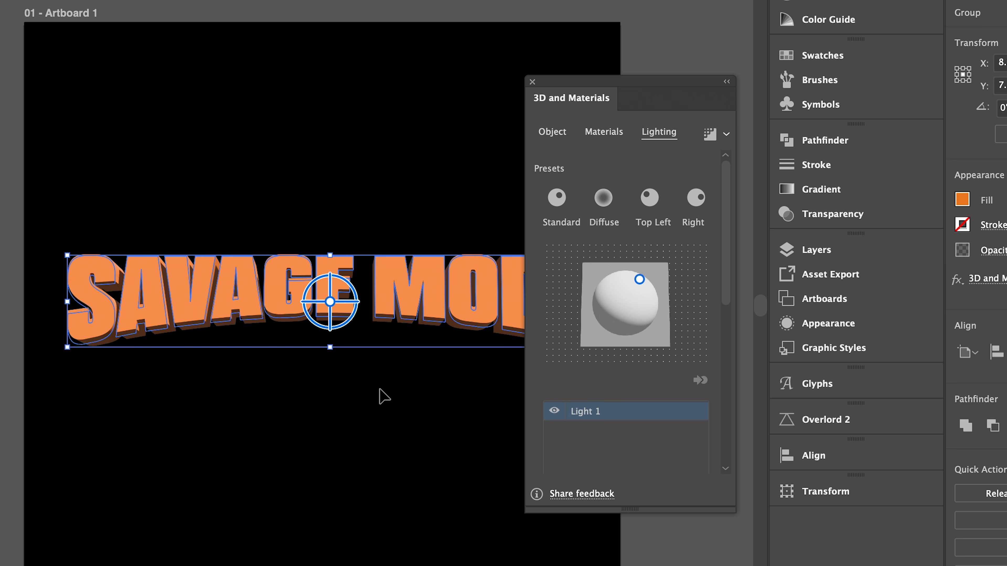
key(super+equal)
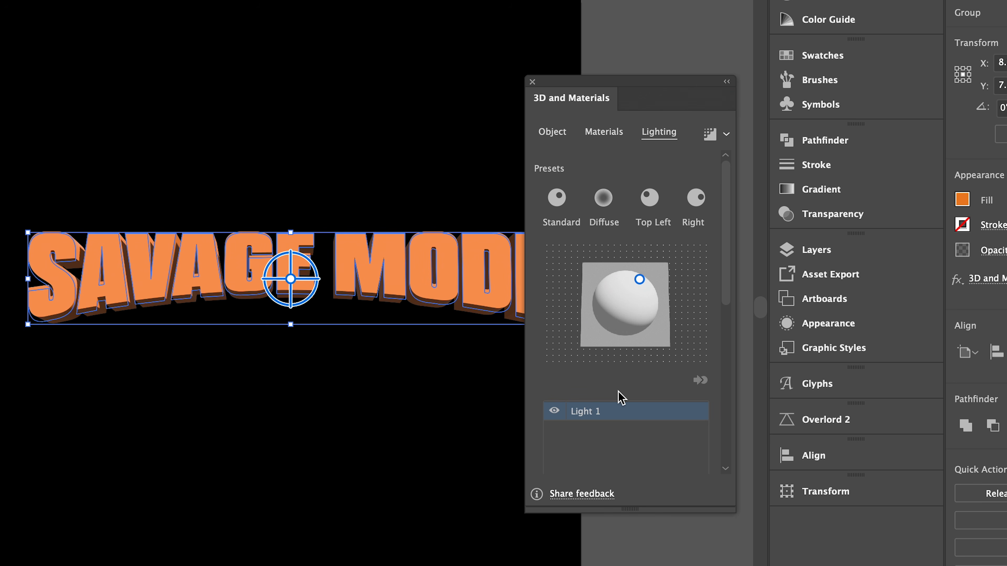
Add a second light and position it at the lower edge of the preview sphere, below the first light
scroll(642, 438, down, 3)
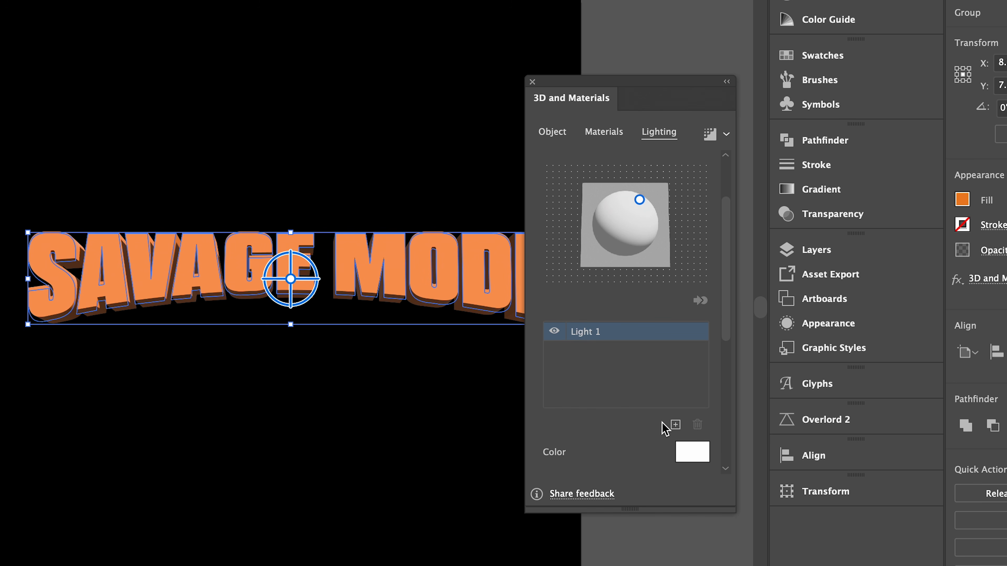
click(675, 424)
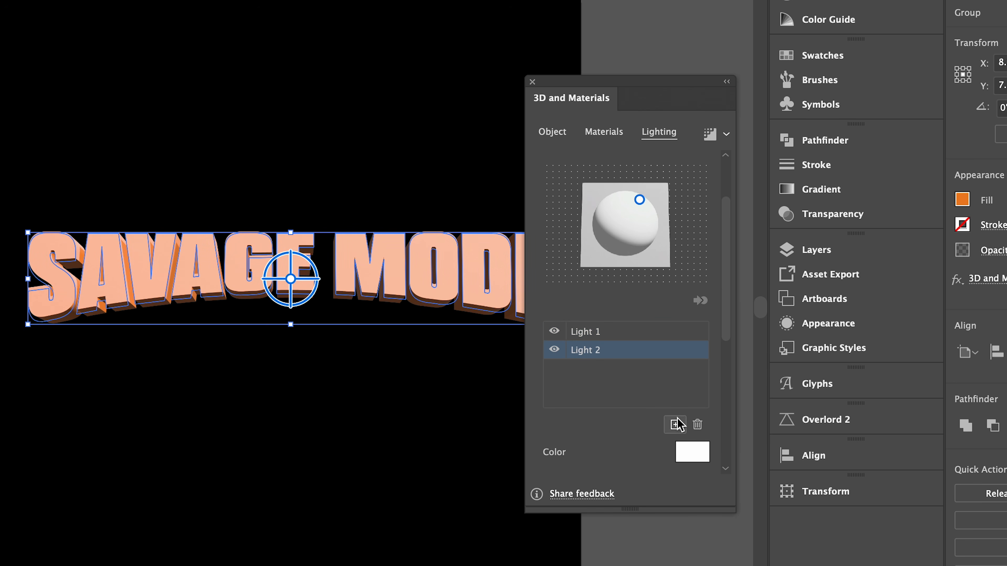
scroll(648, 395, up, 2)
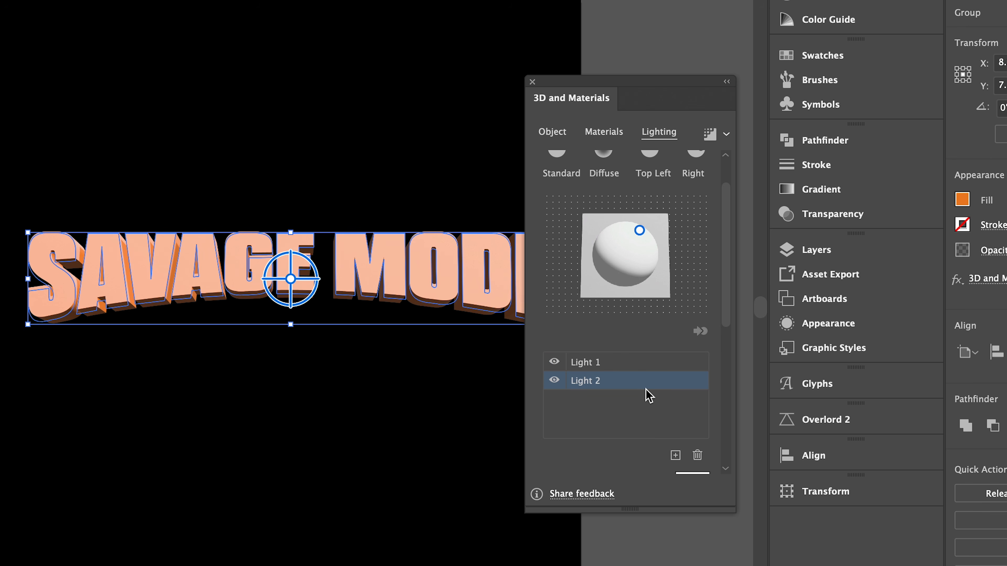
mouse_move(640, 249)
mouse_down()
mouse_move(631, 278)
mouse_move(614, 282)
mouse_move(629, 279)
mouse_move(617, 287)
mouse_move(625, 295)
mouse_up()
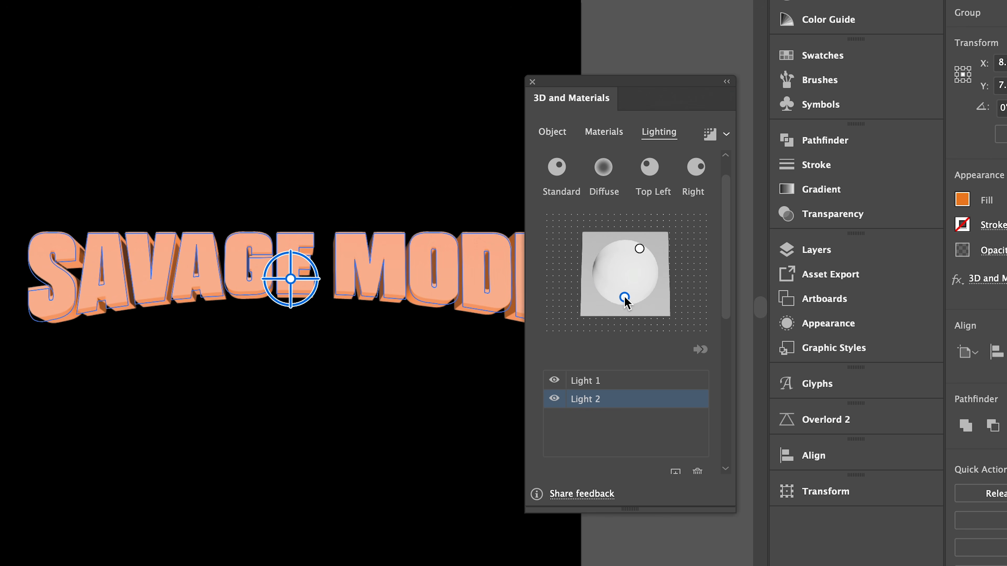
drag(625, 300, 627, 312)
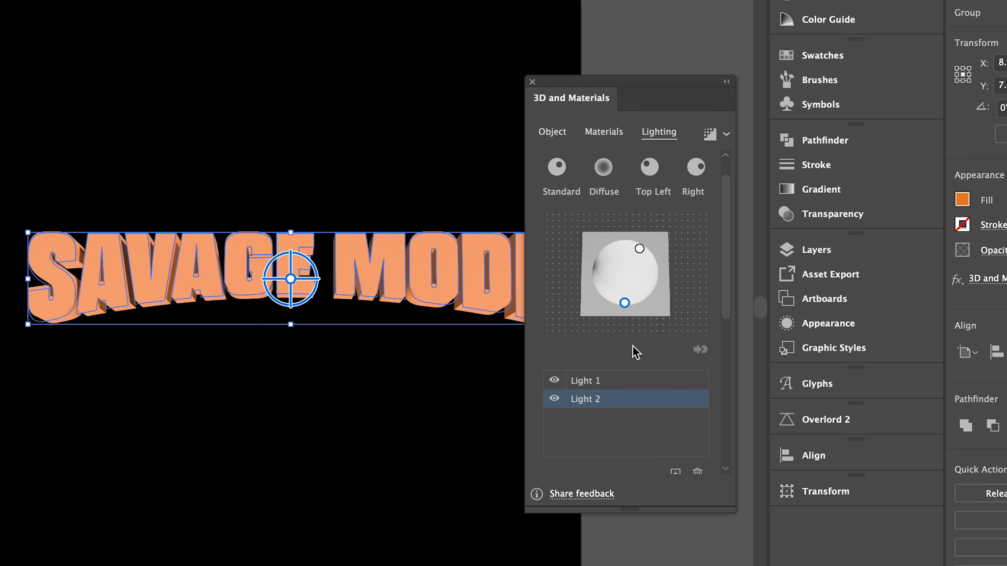
Set Light 2's intensity to 45% and reselect the whole 3D lettering group
scroll(637, 355, down, 5)
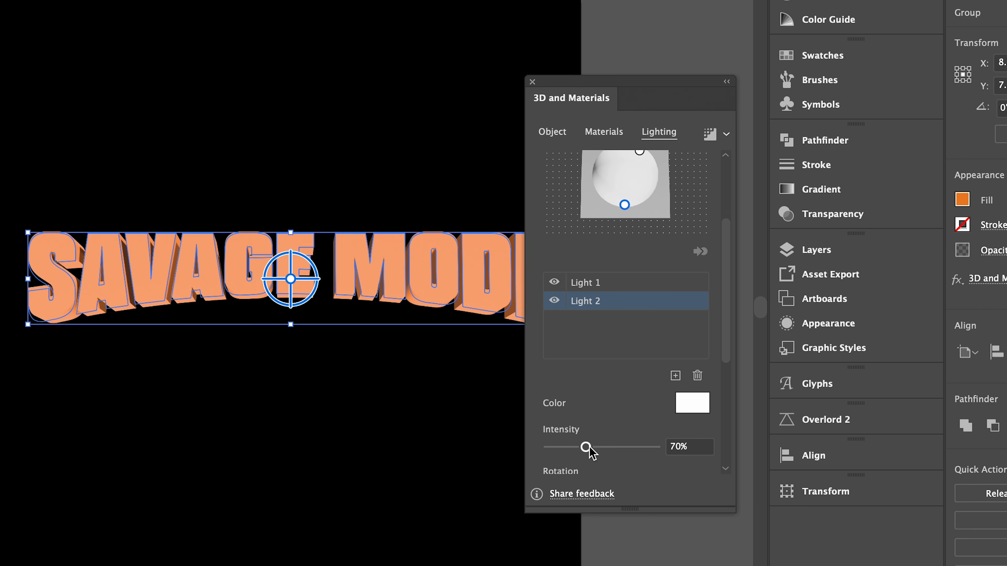
drag(589, 449, 575, 448)
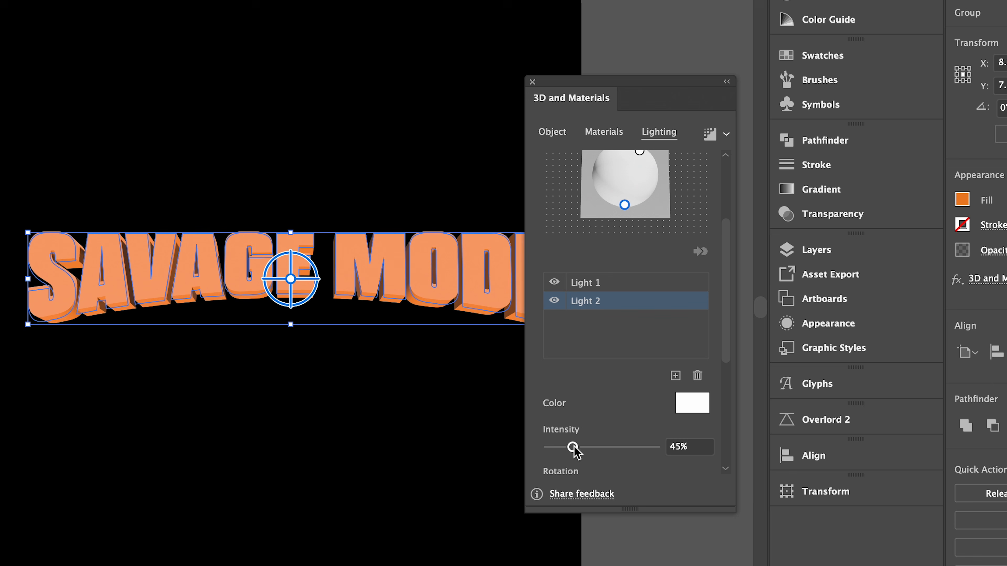
click(462, 170)
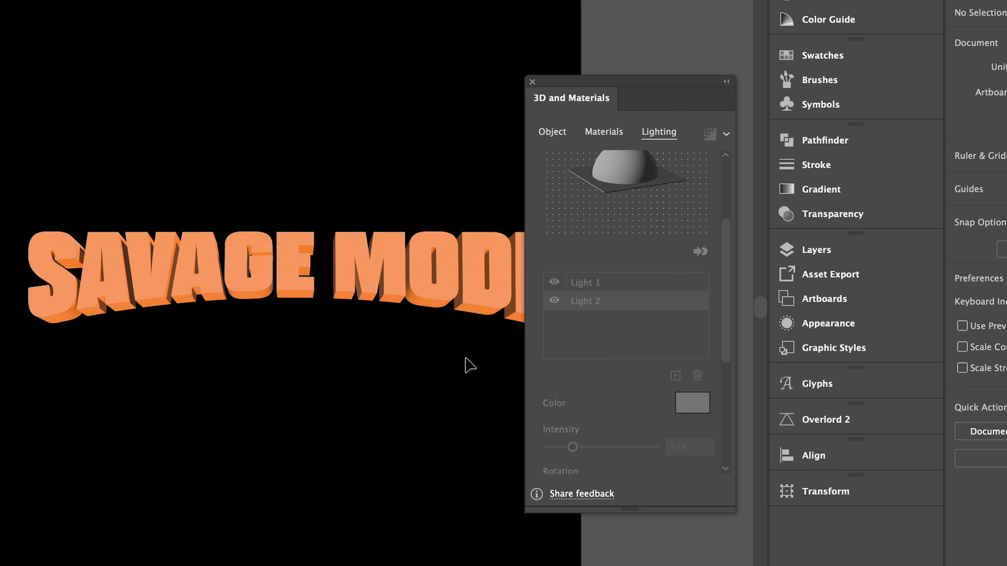
click(374, 277)
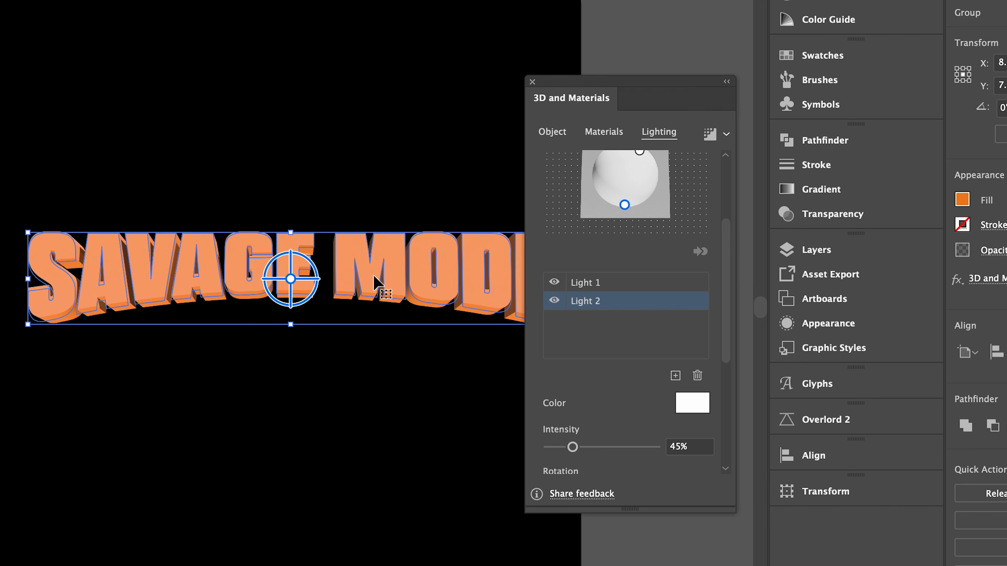
key(a)
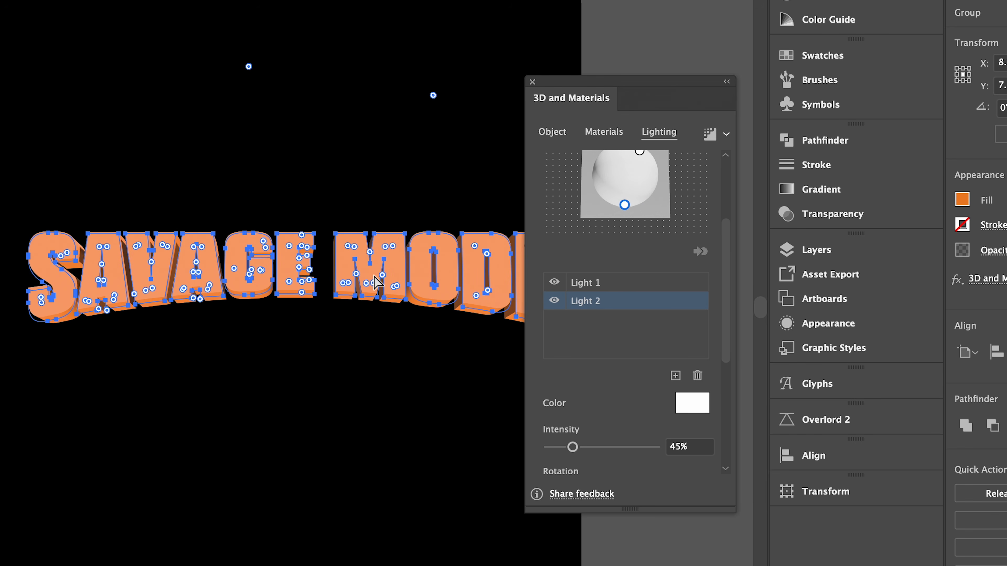
key(v)
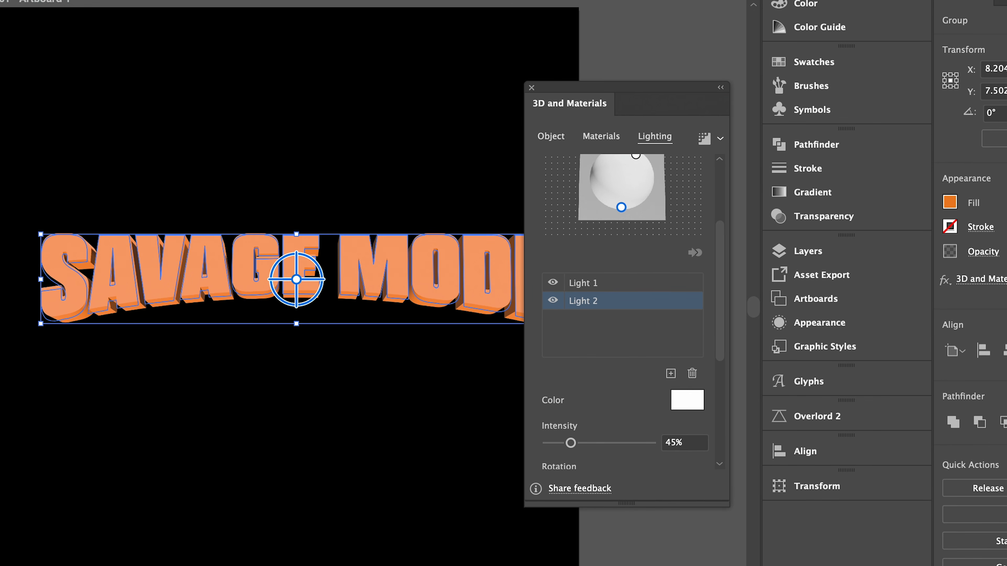
Switch to Photoshop and create a 16 x 20 in portrait document at 300 ppi, RGB Color, with a black background
click(601, 565)
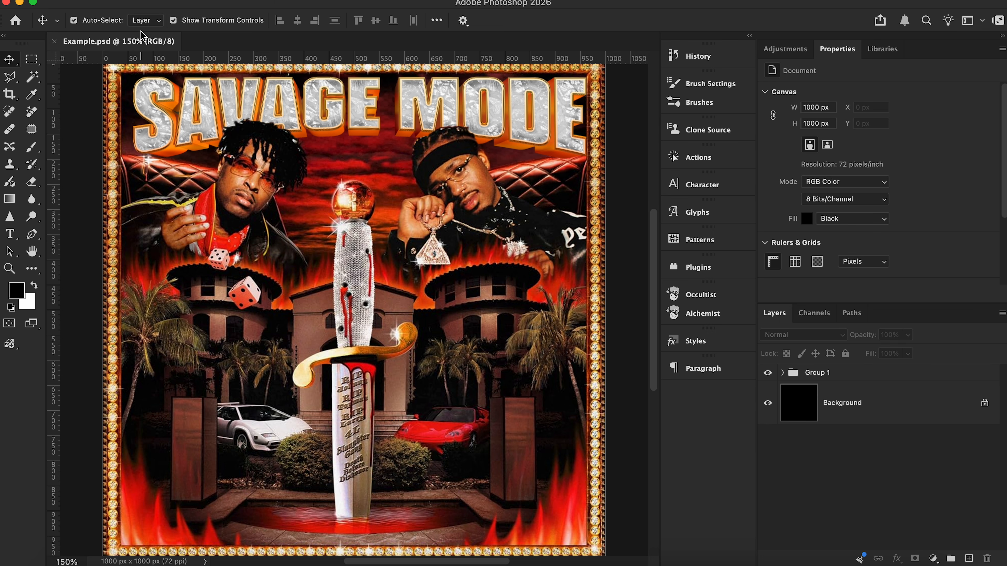
click(127, 1)
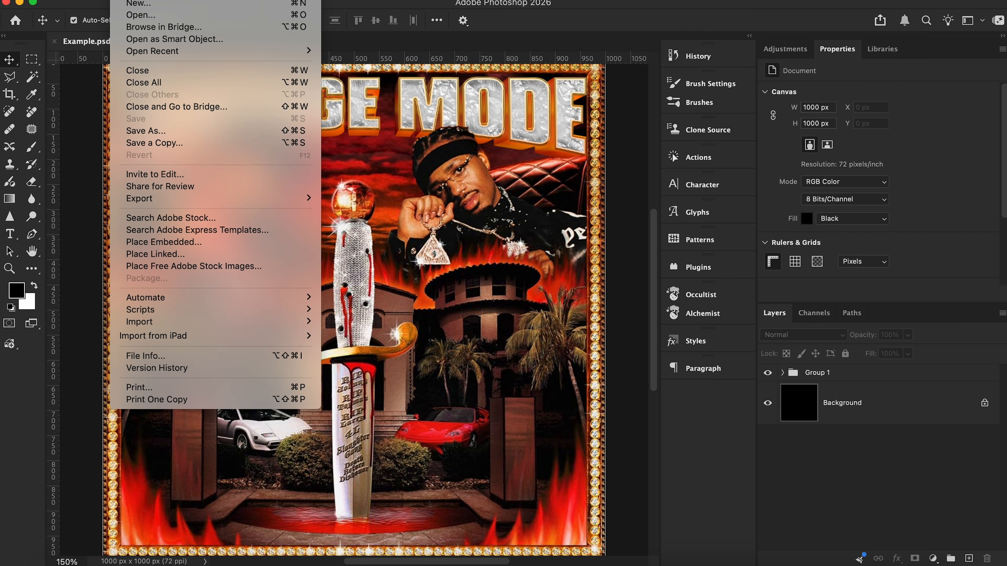
click(136, 4)
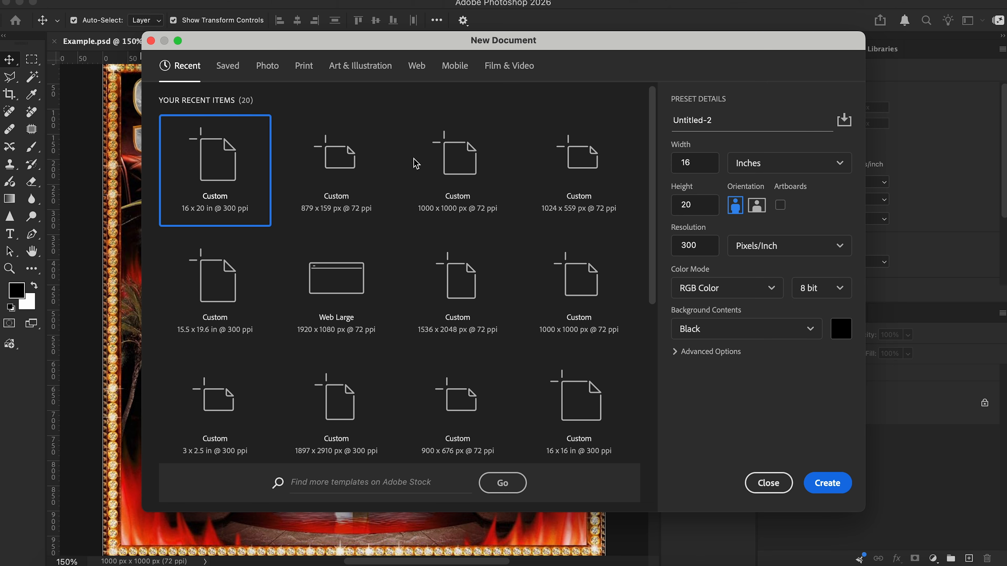
click(351, 160)
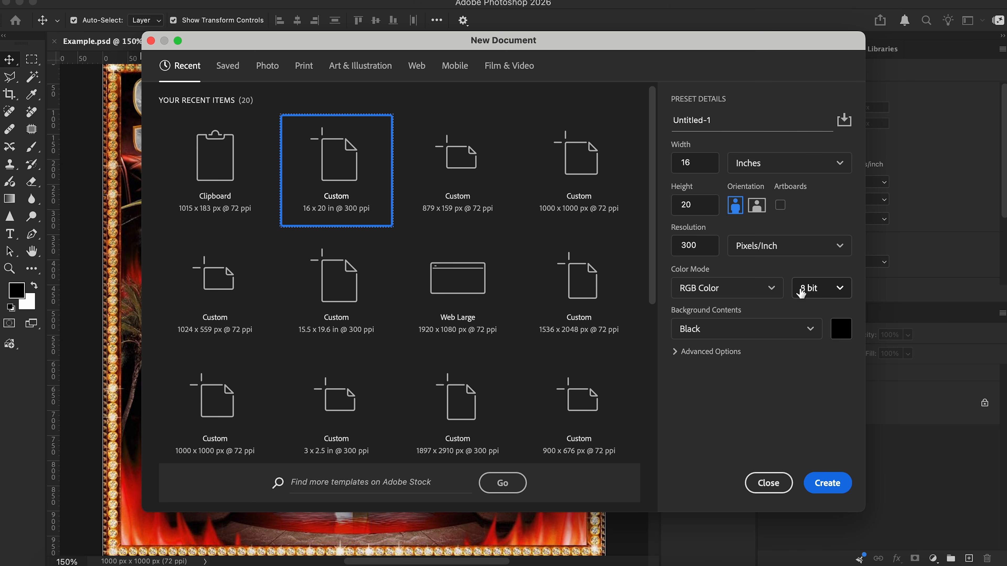
click(828, 483)
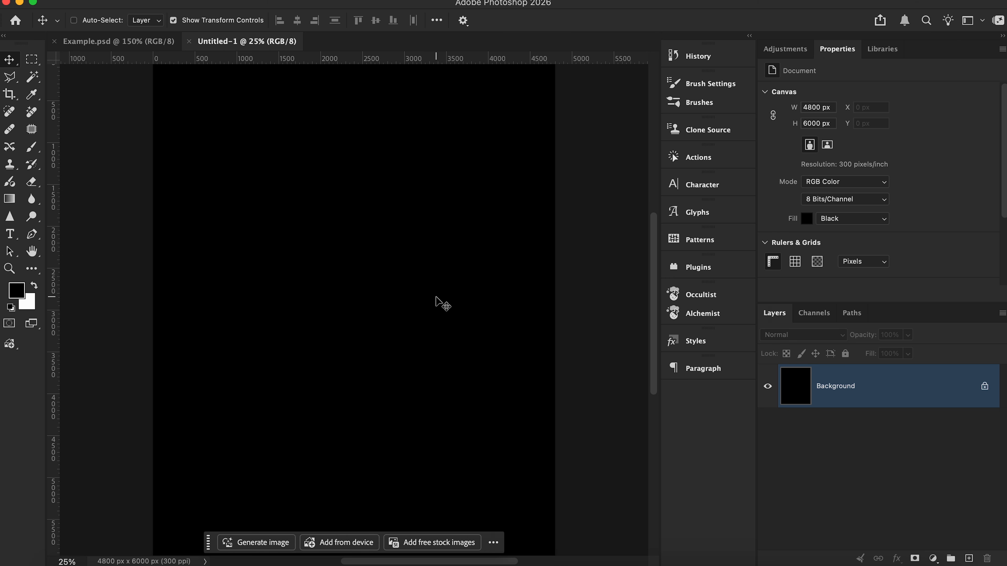
Paste the 3D SAVAGE MODE lettering into the new document as a pixel layer and commit its placement
key(super+v)
click(573, 216)
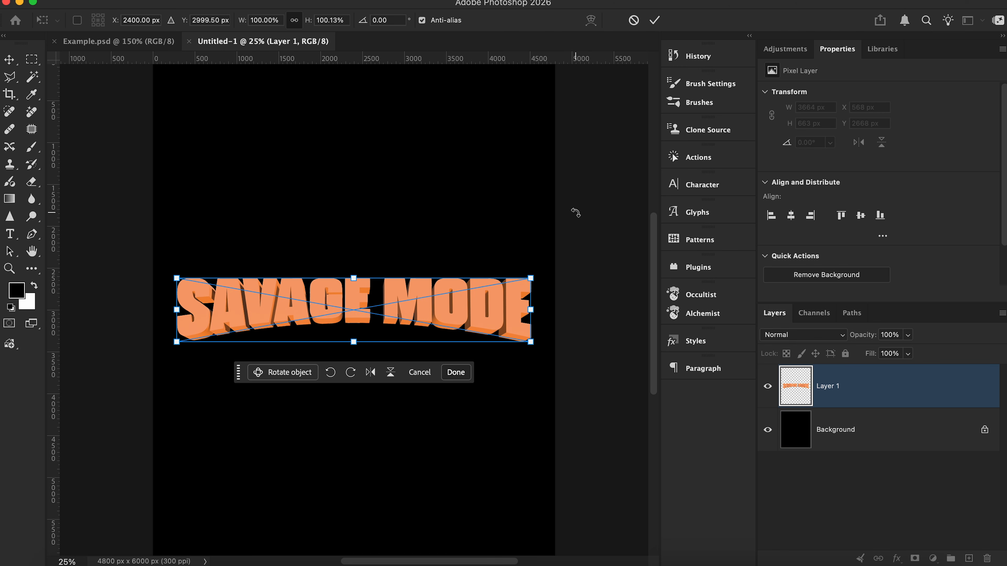
key(Return)
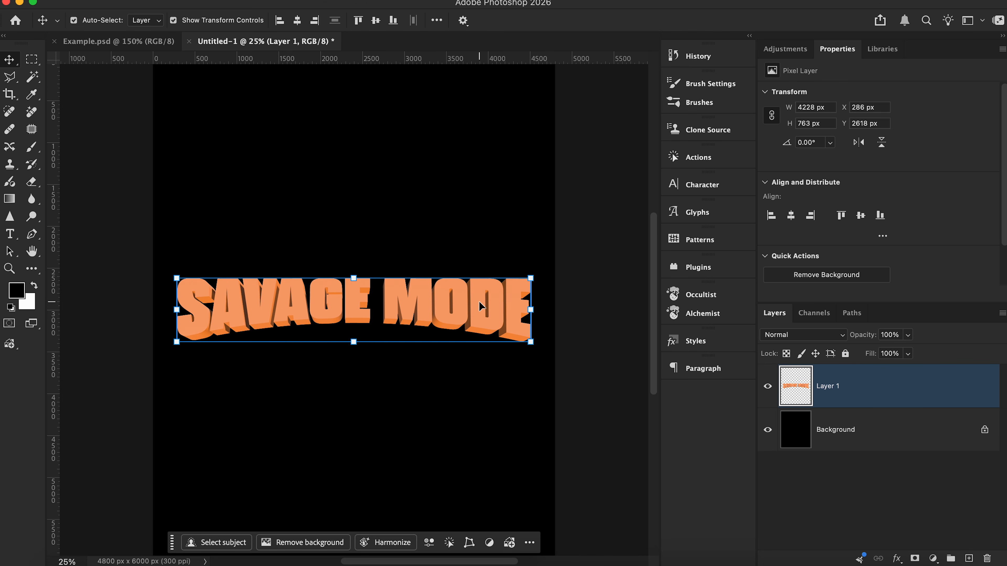
Add a Gradient Overlay in Hard Light mode at 88% opacity to the 3D lettering on Layer 1
scroll(479, 296, up, 3)
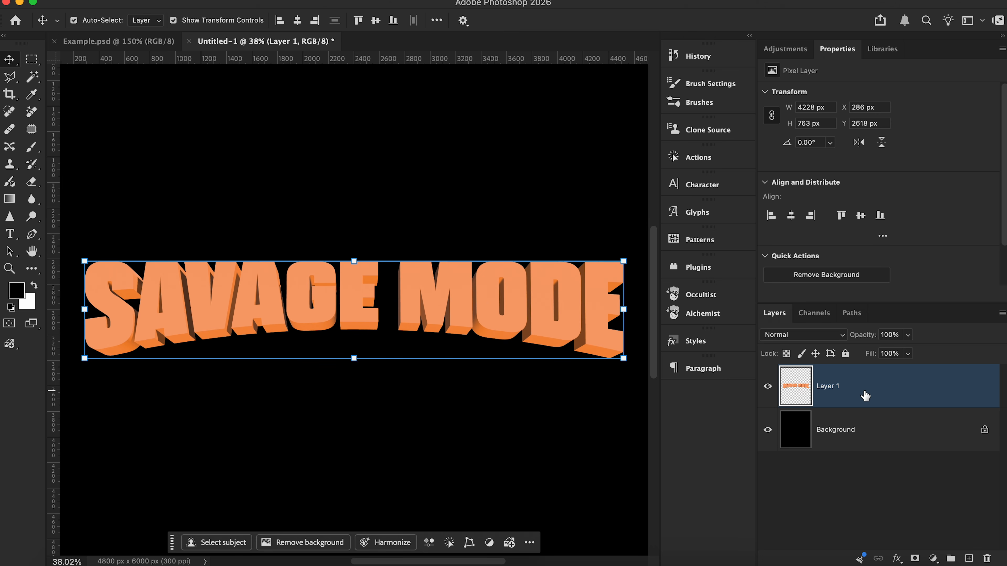
double_click(895, 391)
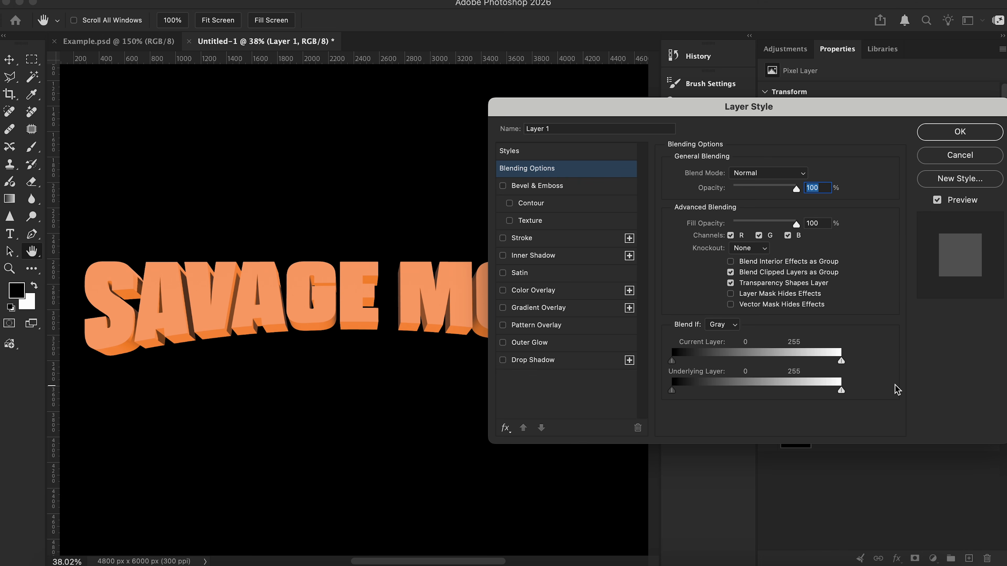
click(503, 308)
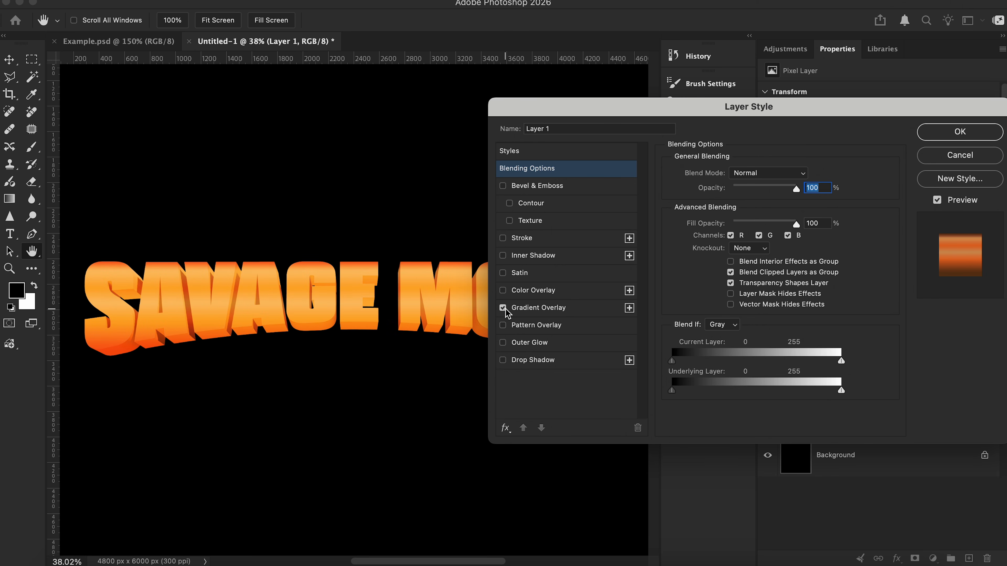
click(567, 311)
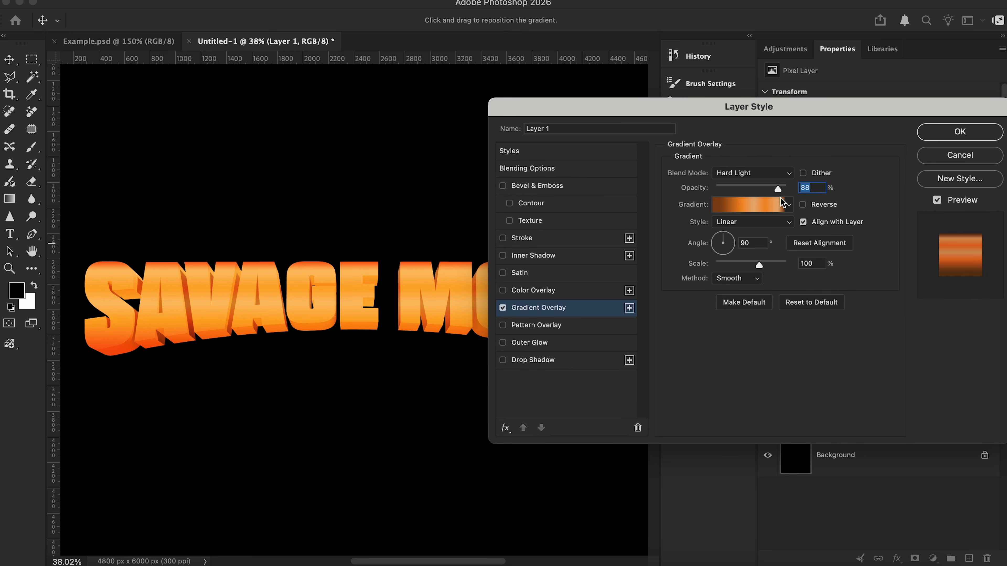
Adjust the overlay's brown-orange gradient, placing the first brown stop at 15%, the second orange stop at 70% and the last peach stop at 88%
click(757, 210)
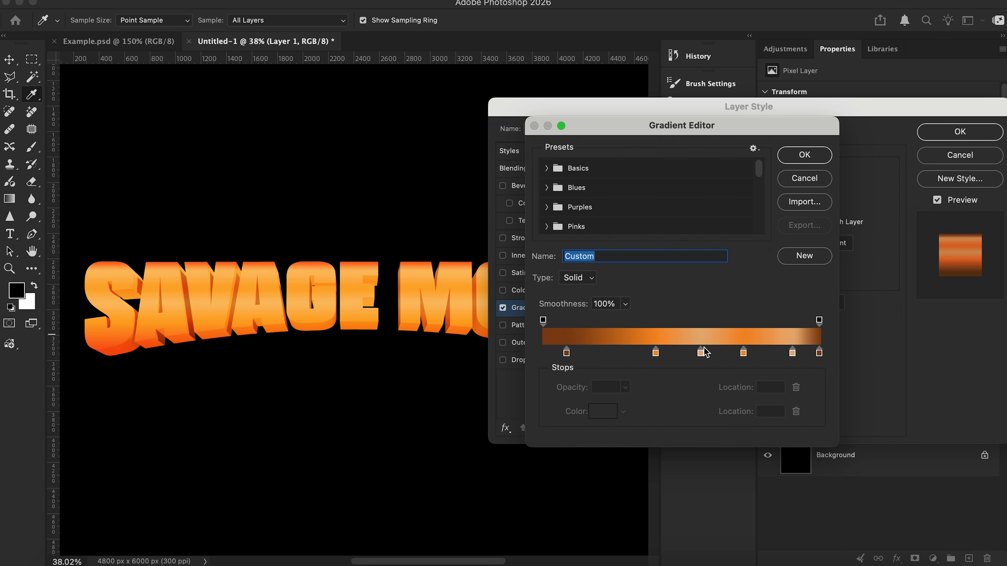
drag(655, 353, 745, 355)
drag(566, 353, 587, 356)
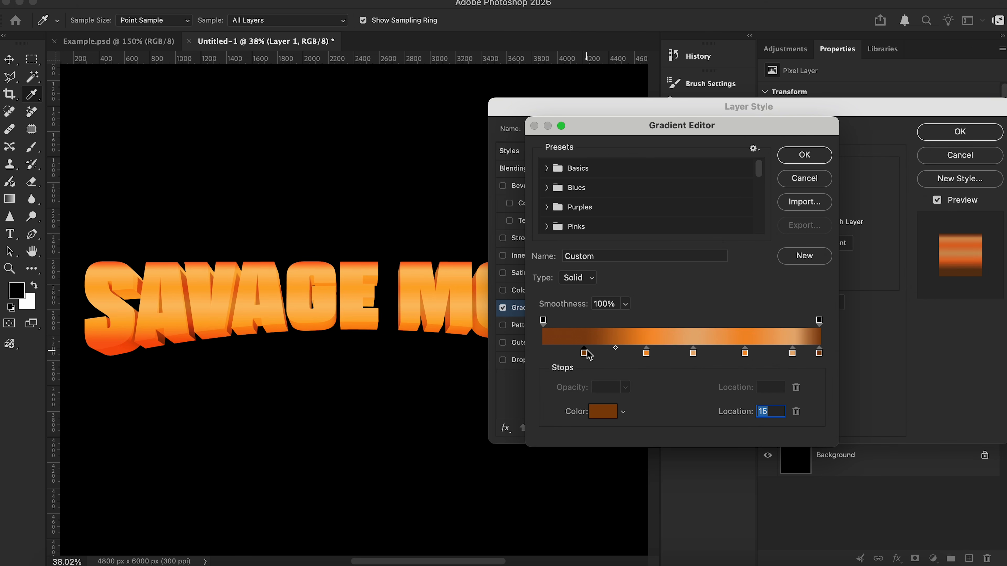
drag(745, 354, 738, 355)
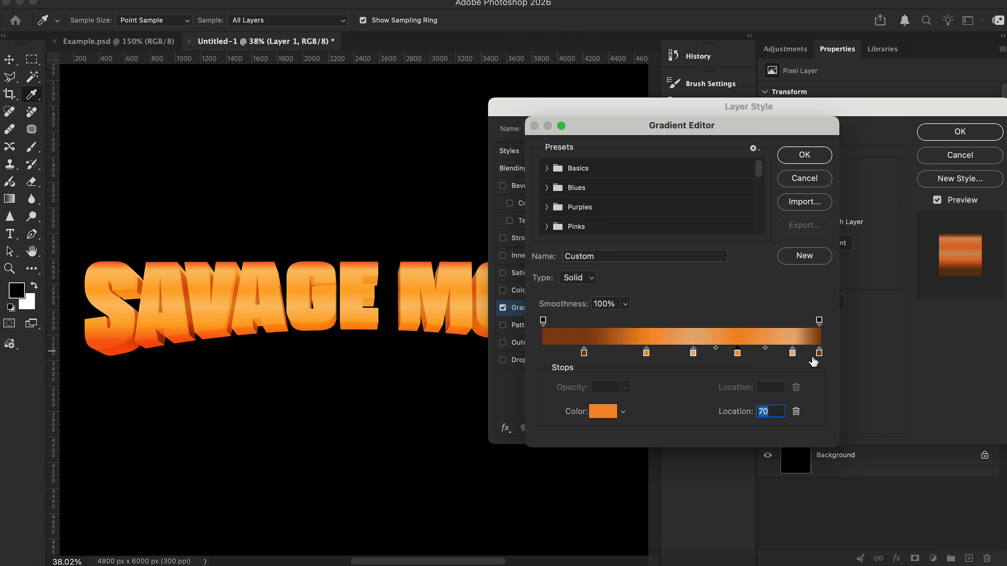
drag(792, 353, 786, 353)
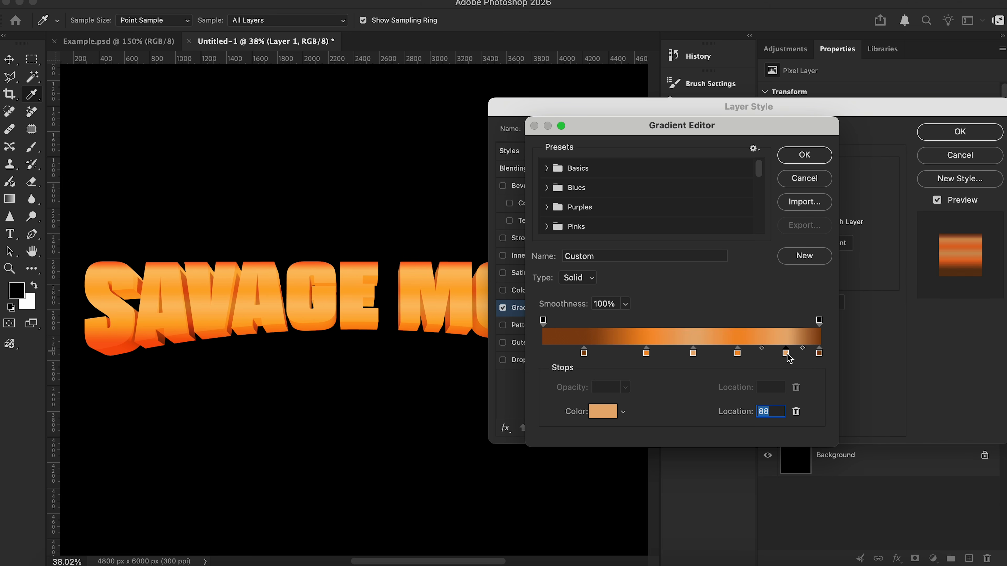
click(820, 353)
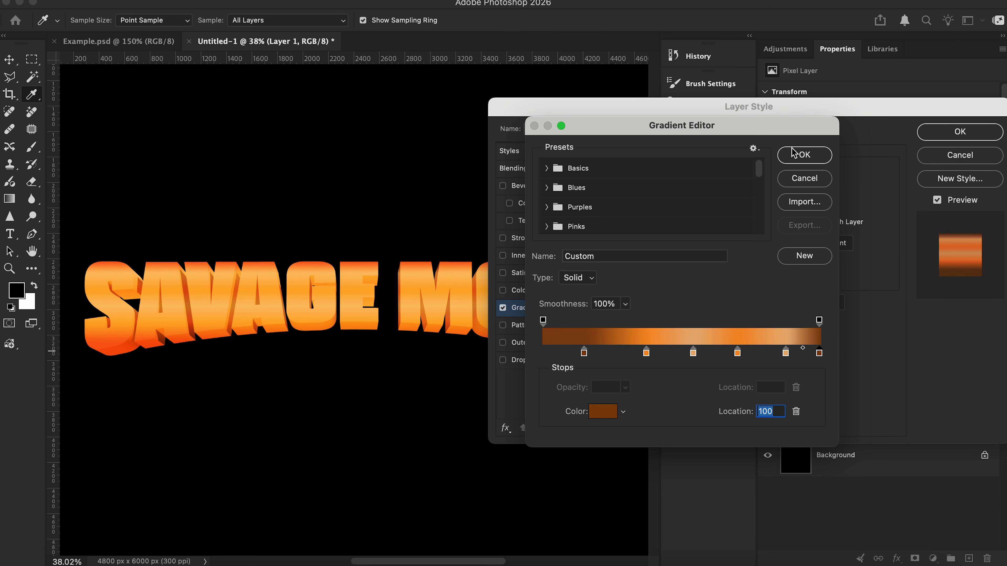
click(807, 155)
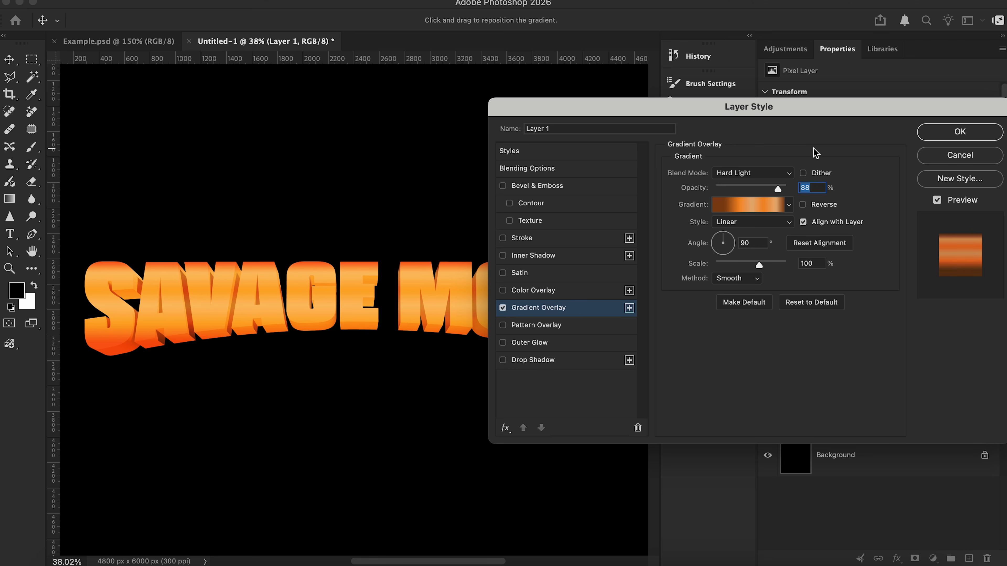
Try the Multiply blend mode on the gradient overlay and return it to Hard Light
click(780, 178)
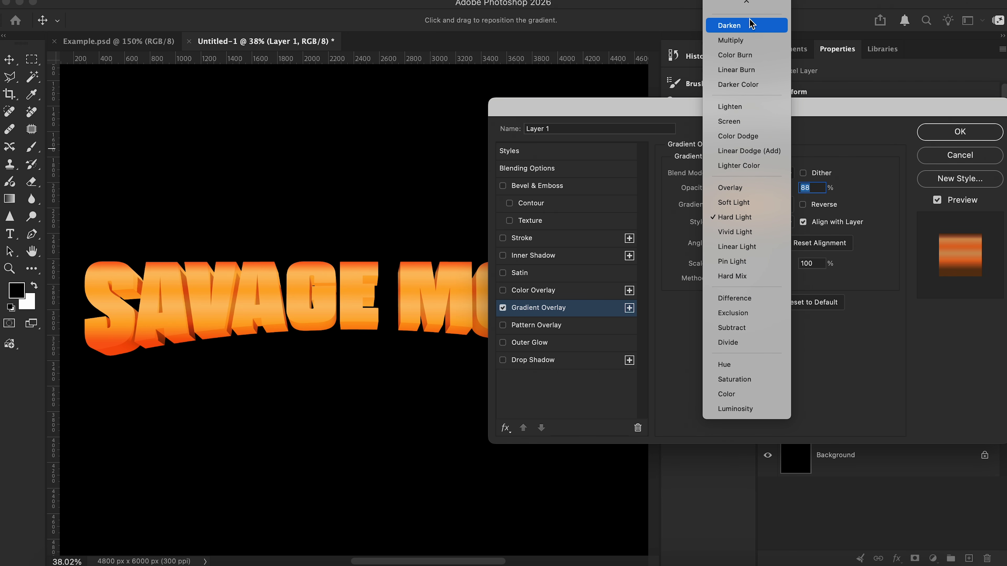
click(734, 39)
click(771, 174)
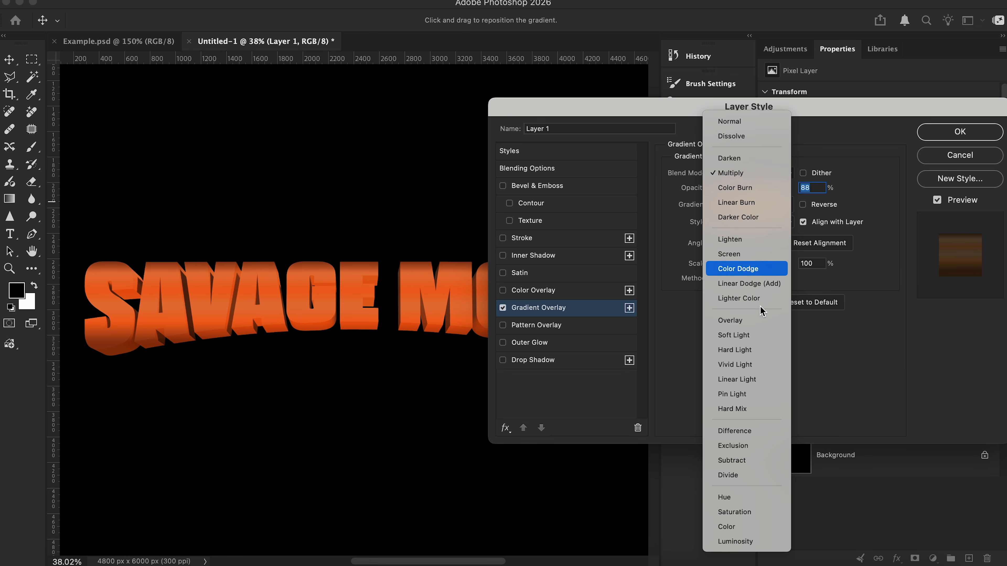
click(768, 351)
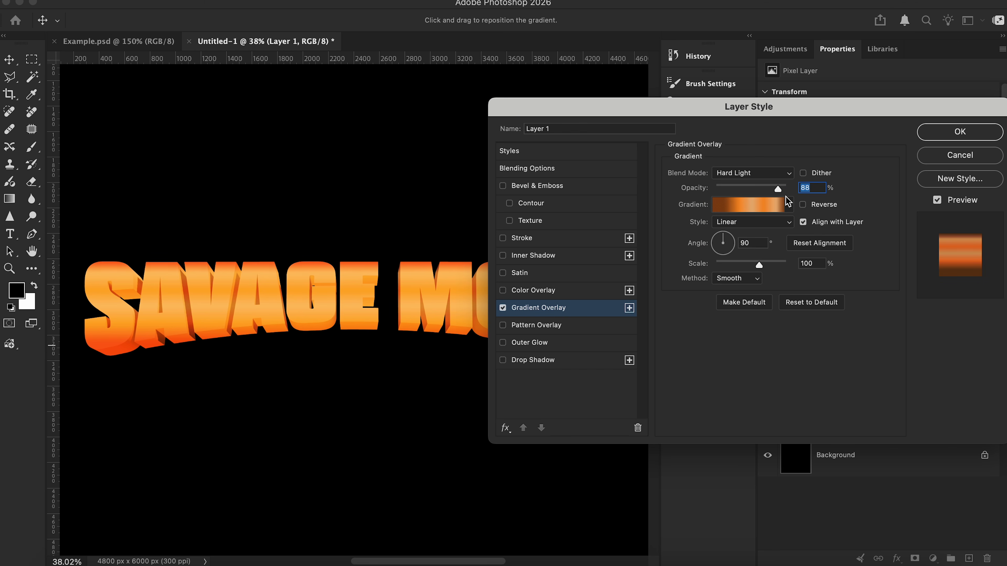
Keep the gradient overlay's opacity at 88% and apply the layer style to the 3D lettering
mouse_move(776, 188)
mouse_down()
mouse_move(724, 192)
mouse_move(778, 192)
mouse_up()
click(954, 137)
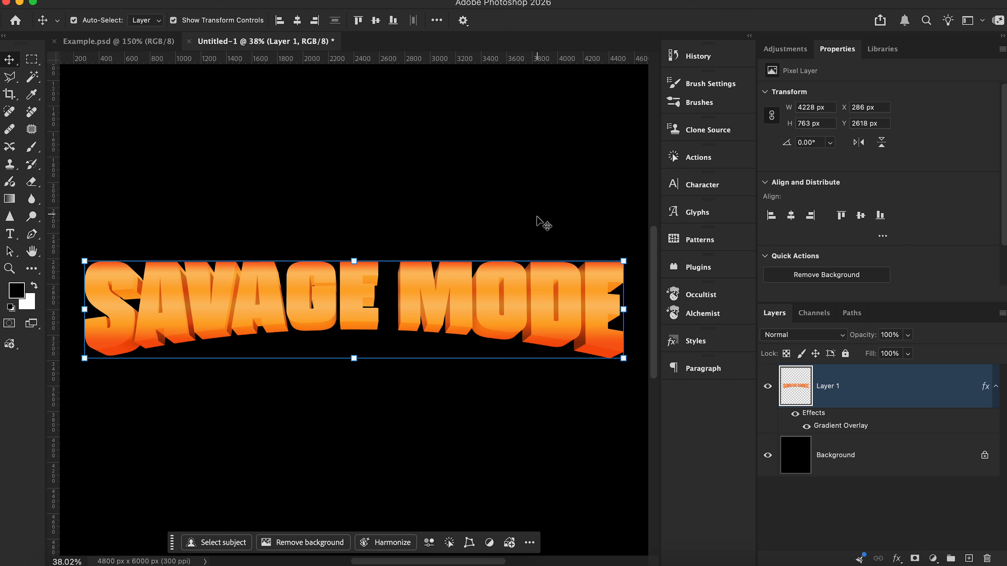
Examine the installed text style packs and the options for importing styles, and close the style list
click(582, 0)
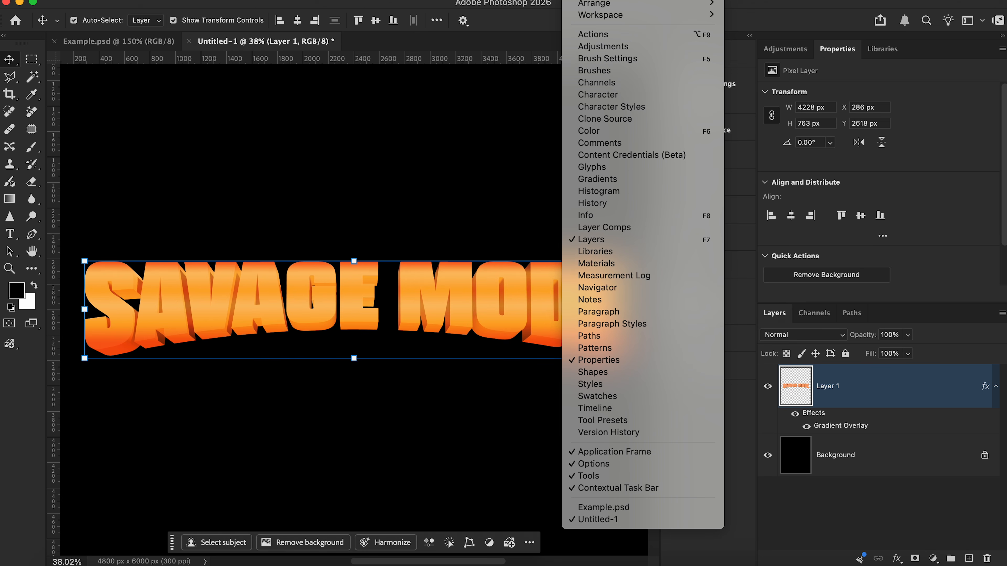
click(630, 390)
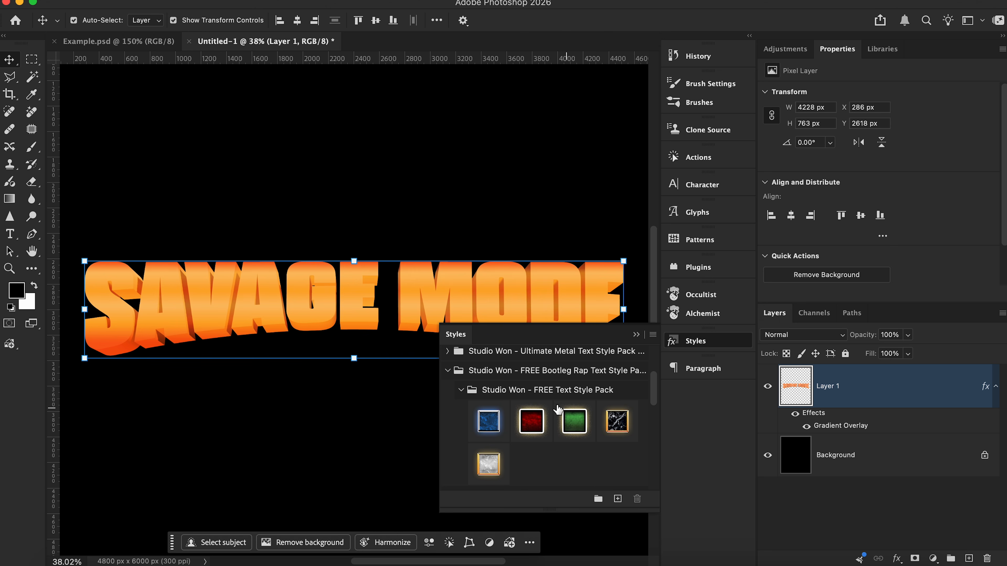
click(653, 334)
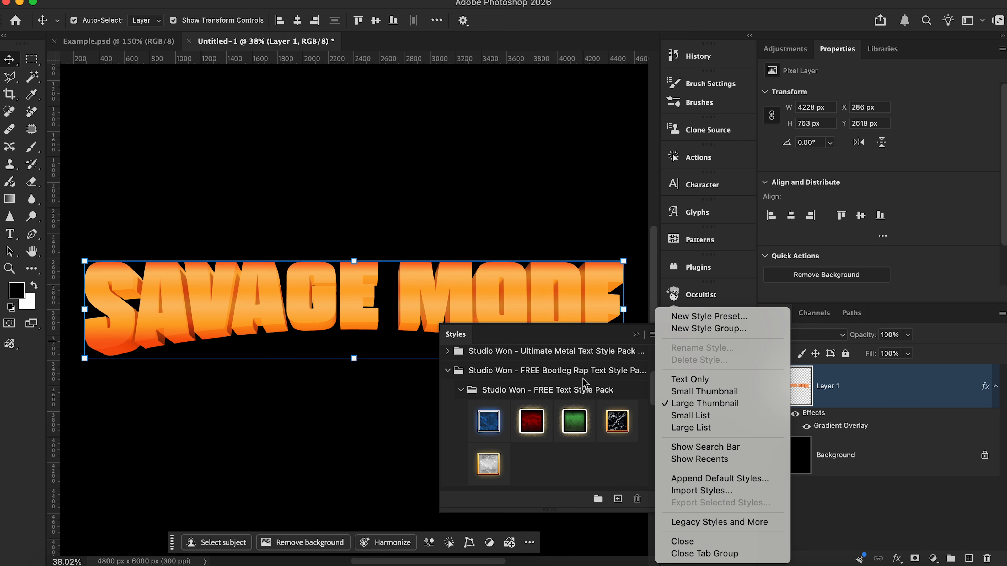
click(341, 414)
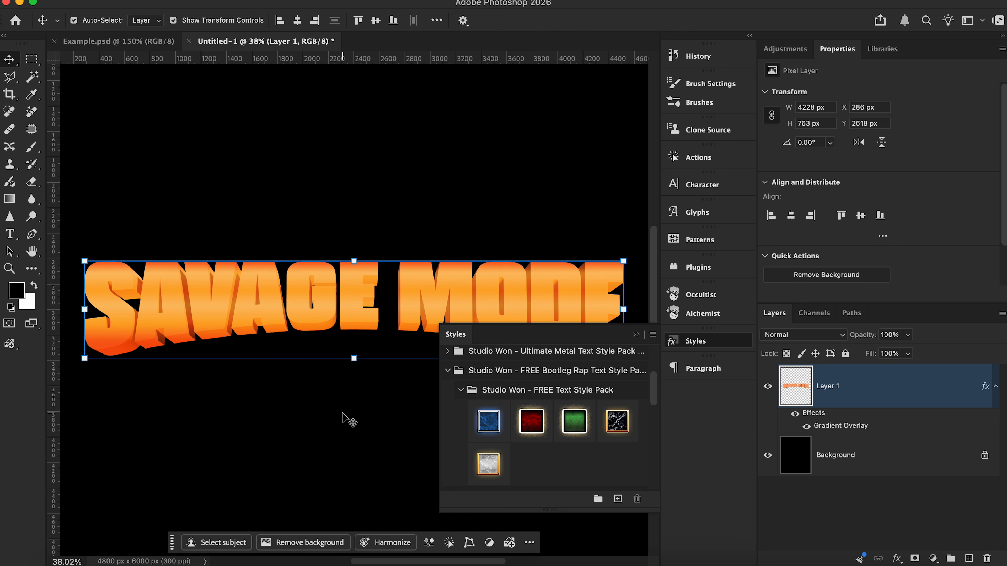
click(693, 341)
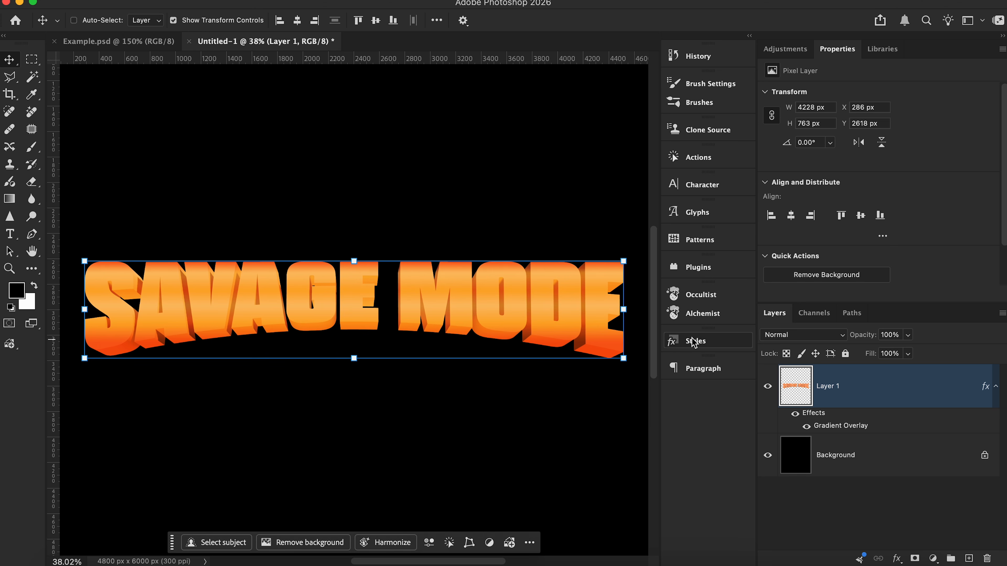
Switch to Illustrator, hide the 3D and Materials effect on the lettering group and copy the flat lettering
key(super+Tab)
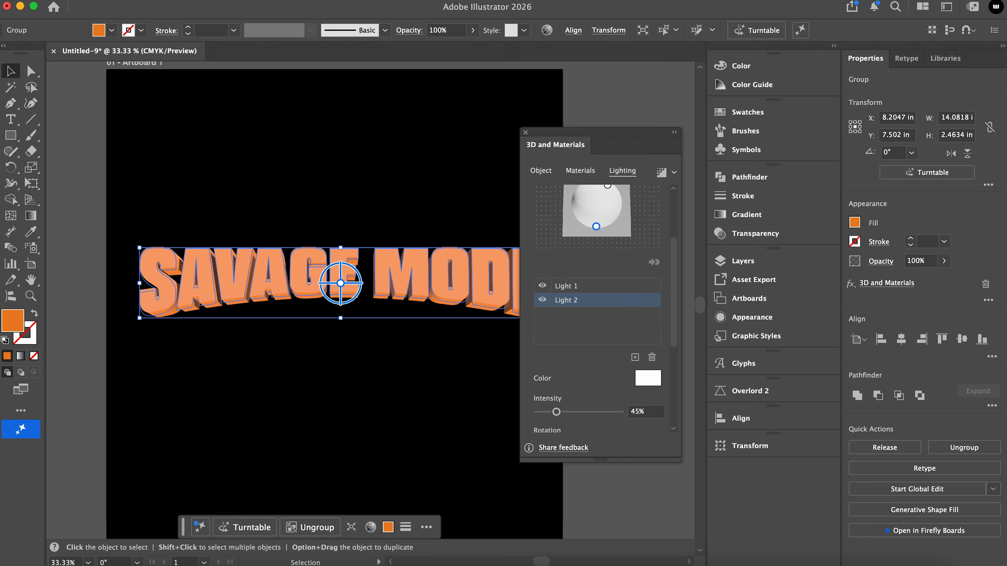
click(335, 0)
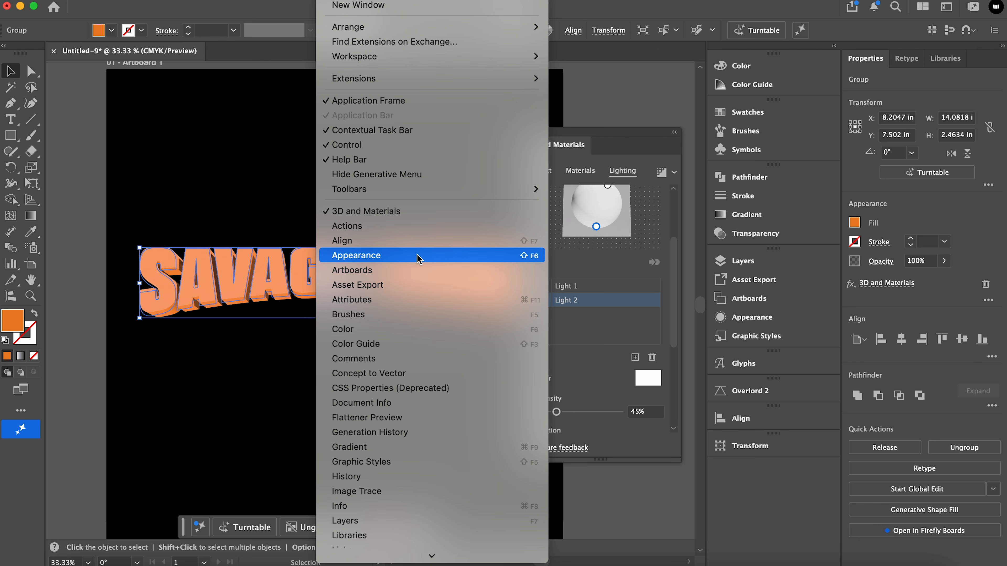
click(418, 257)
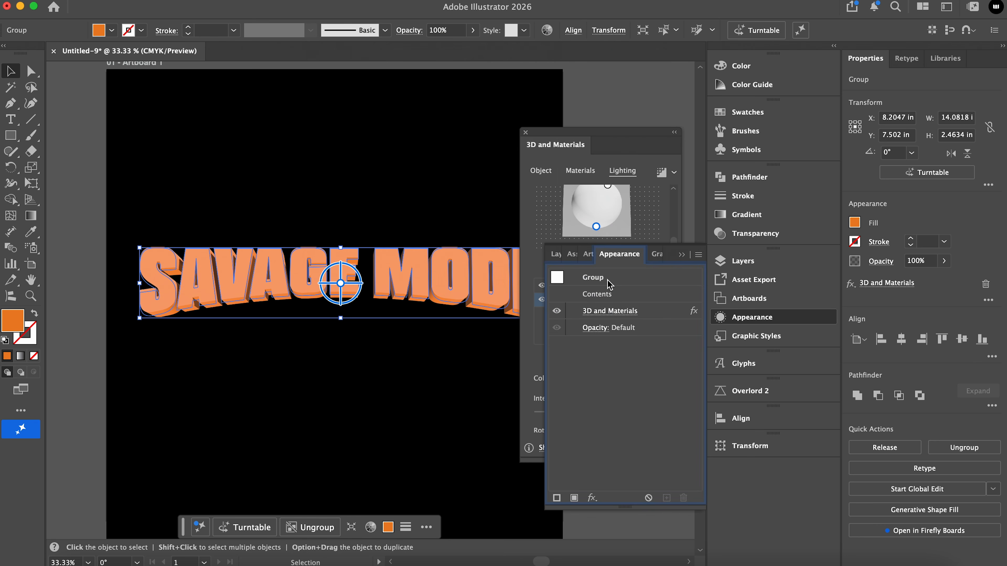
click(558, 312)
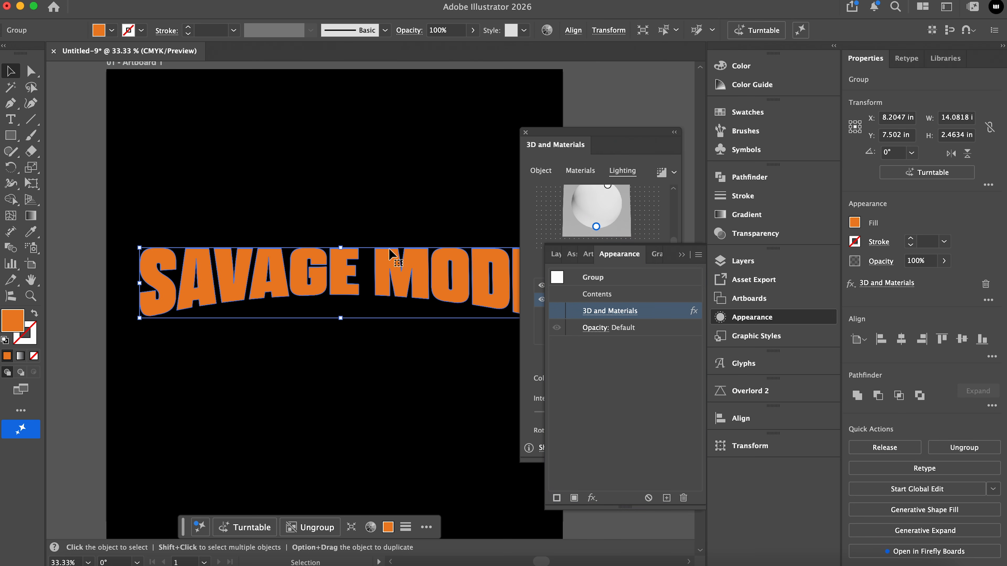
click(409, 207)
click(408, 282)
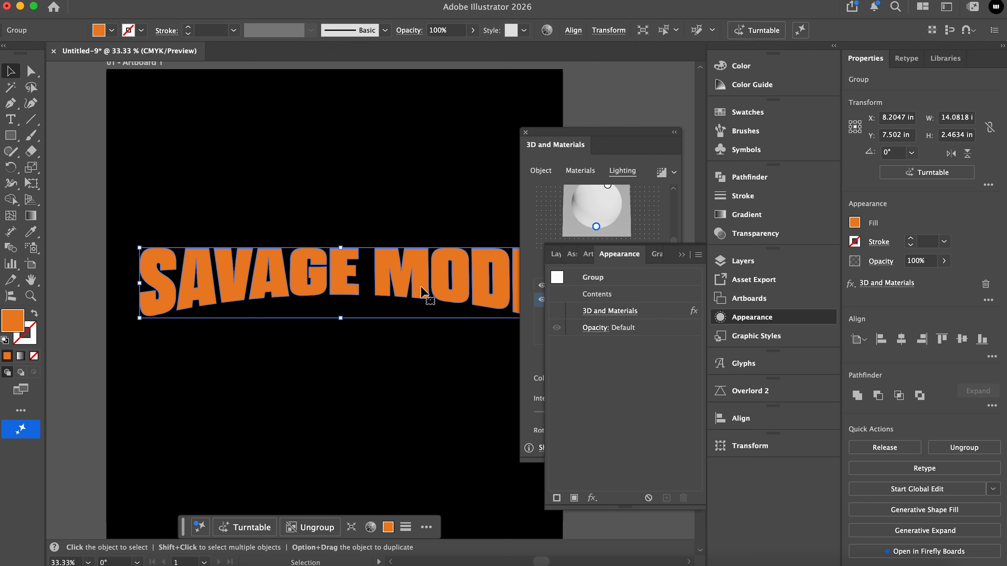
key(super)
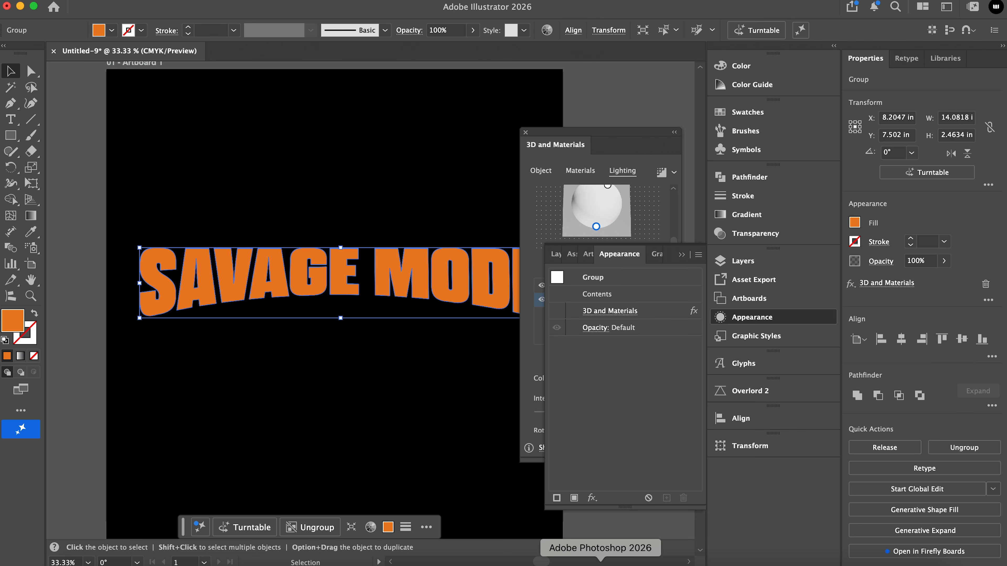
Switch to Photoshop, paste the flat SAVAGE MODE lettering as pixels and align it over the front faces of the 3D lettering
click(600, 565)
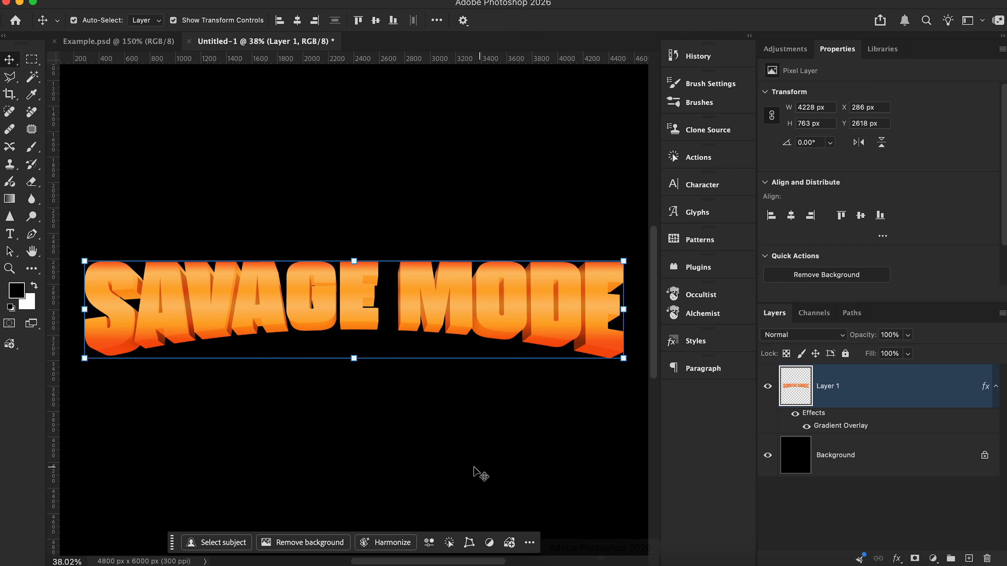
key(super+v)
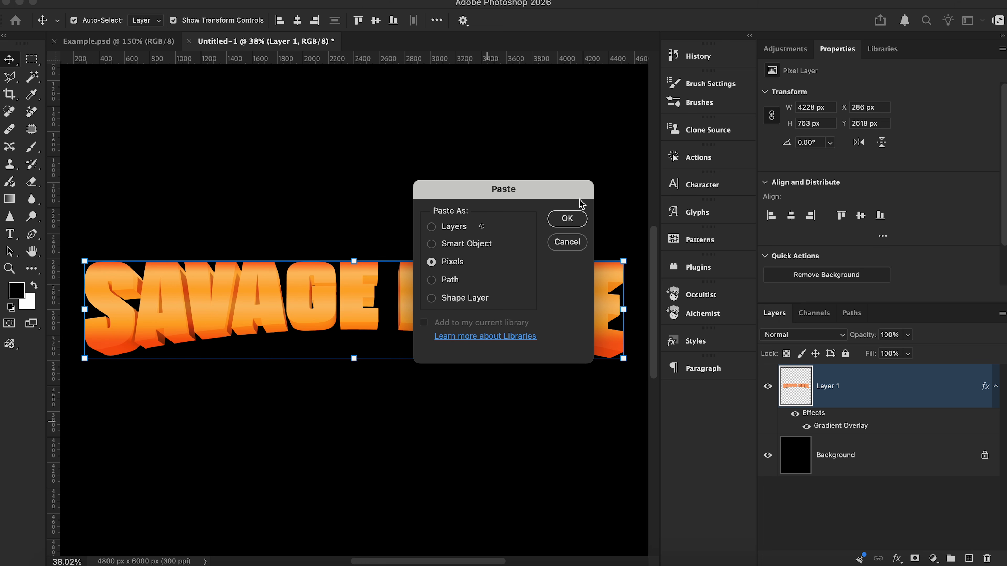
click(572, 219)
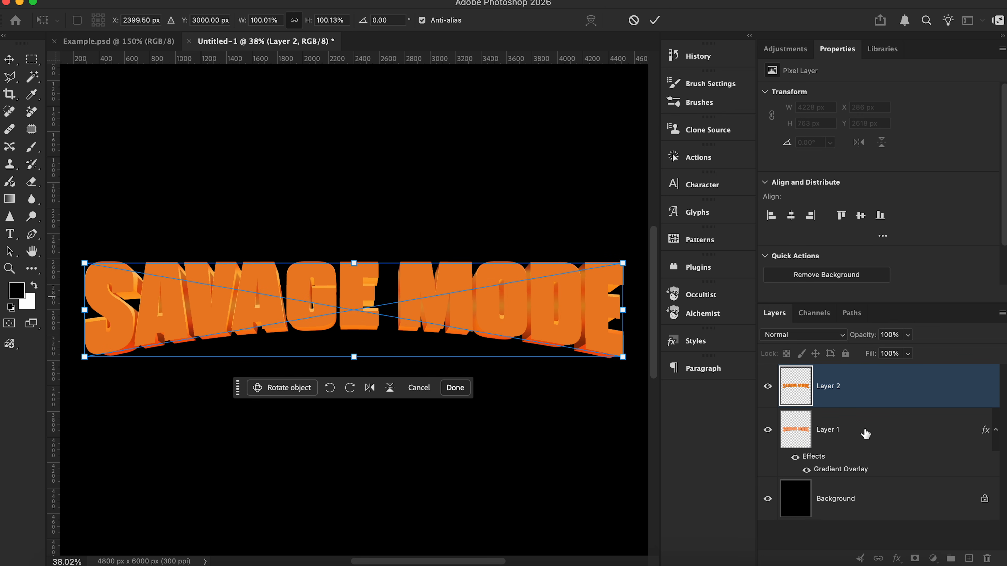
mouse_move(518, 320)
mouse_down()
mouse_move(568, 301)
mouse_move(491, 314)
mouse_move(521, 313)
mouse_up()
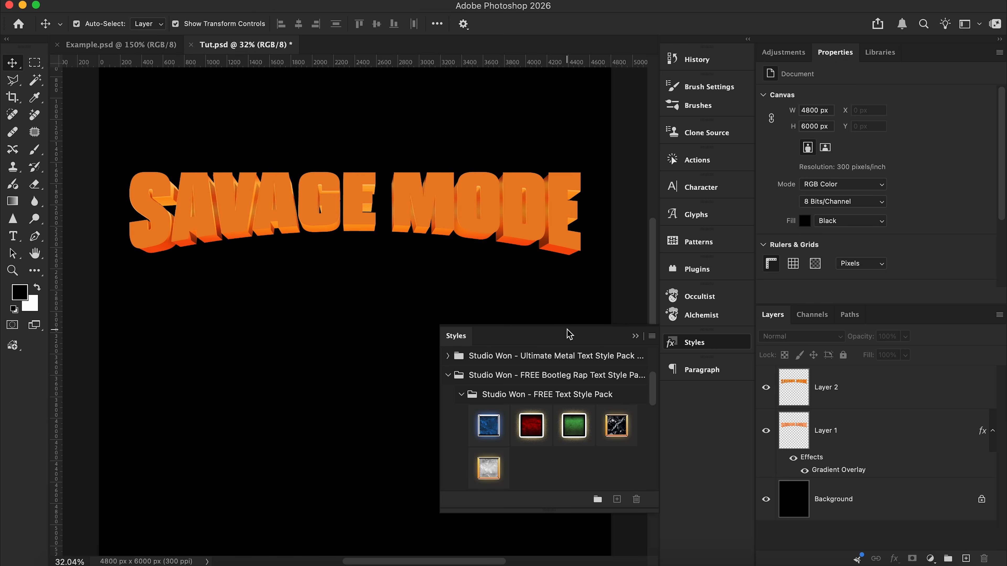
Apply the white marble style with the gold edge from the Studio Won FREE Text Style Pack to the flat lettering on Layer 2
drag(571, 336, 361, 299)
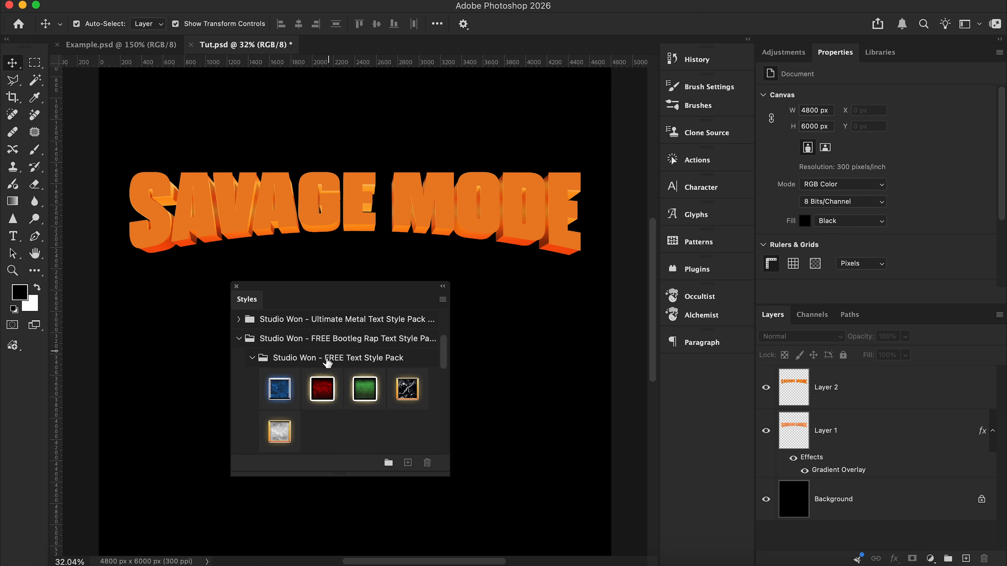
click(833, 389)
click(532, 419)
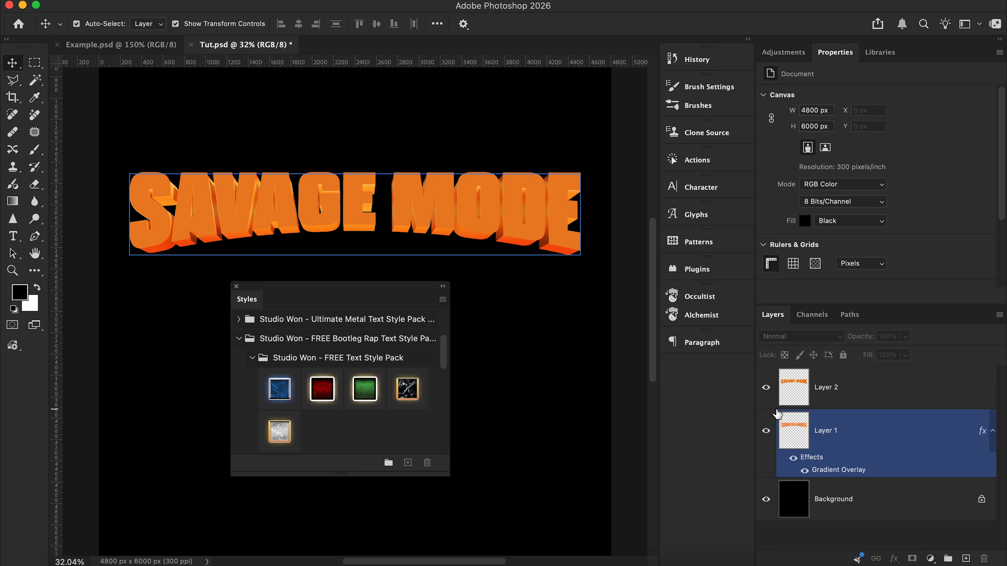
click(863, 396)
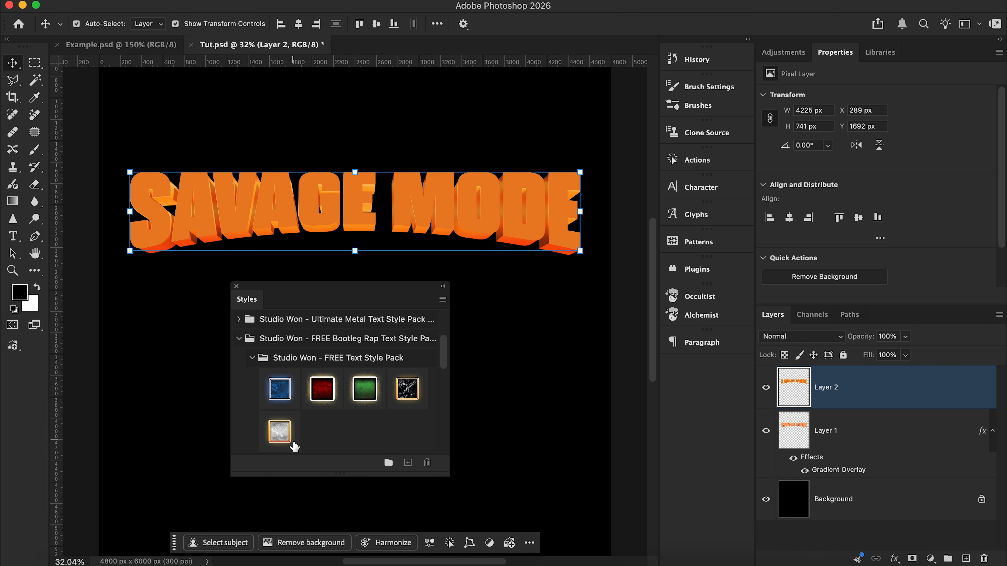
click(279, 432)
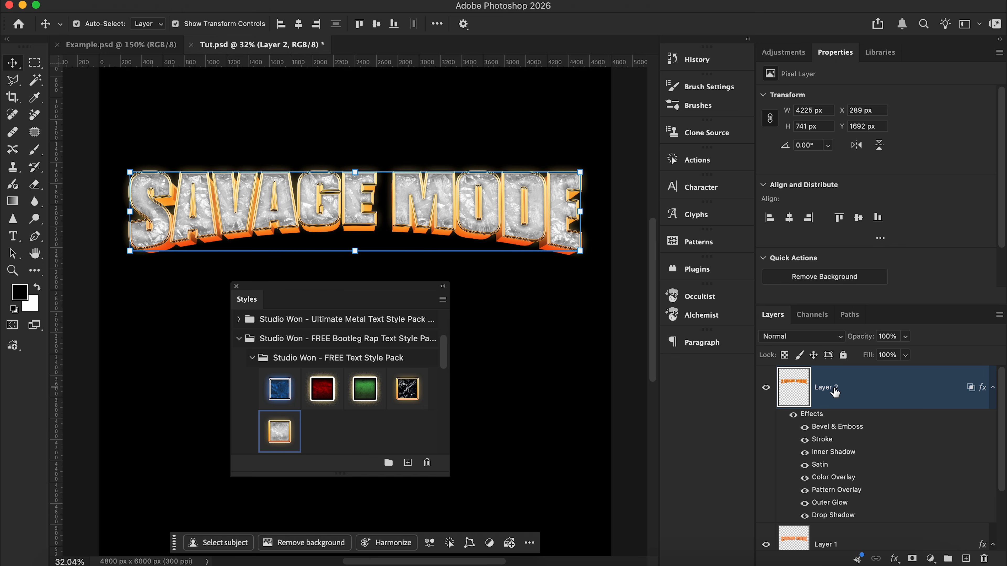
Open the layer style of Layer 2 and set its stroke position to Inside
double_click(895, 401)
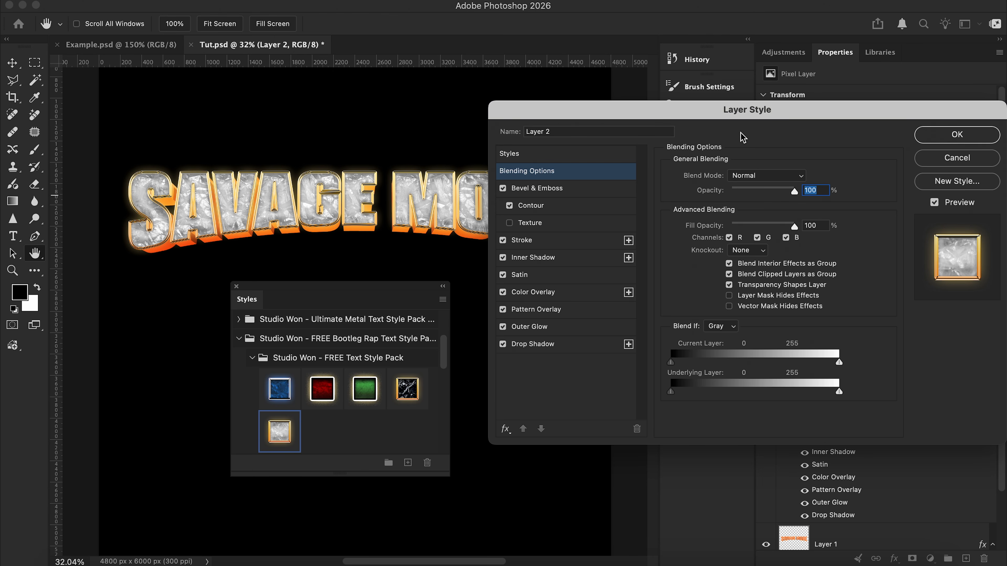
click(527, 242)
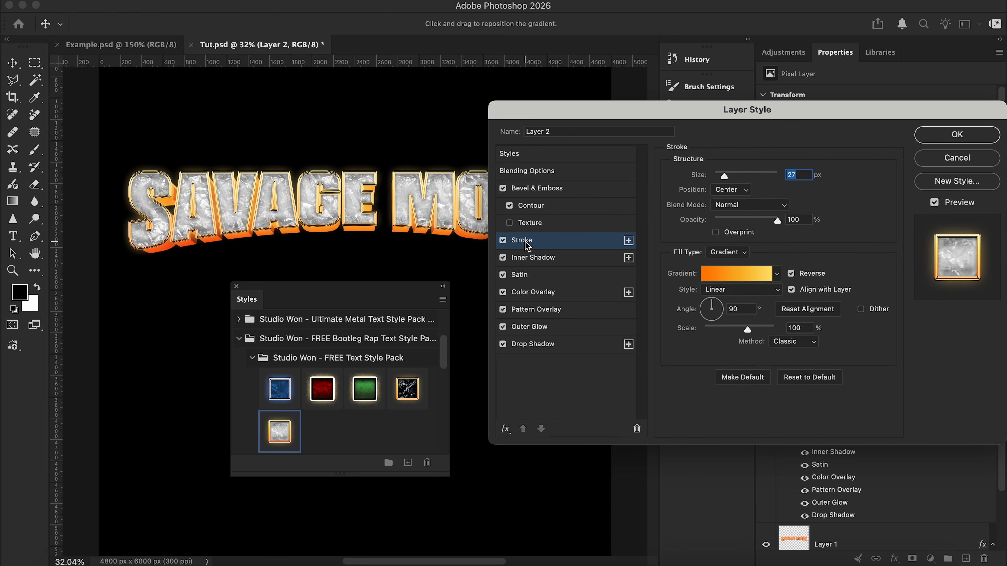
click(738, 191)
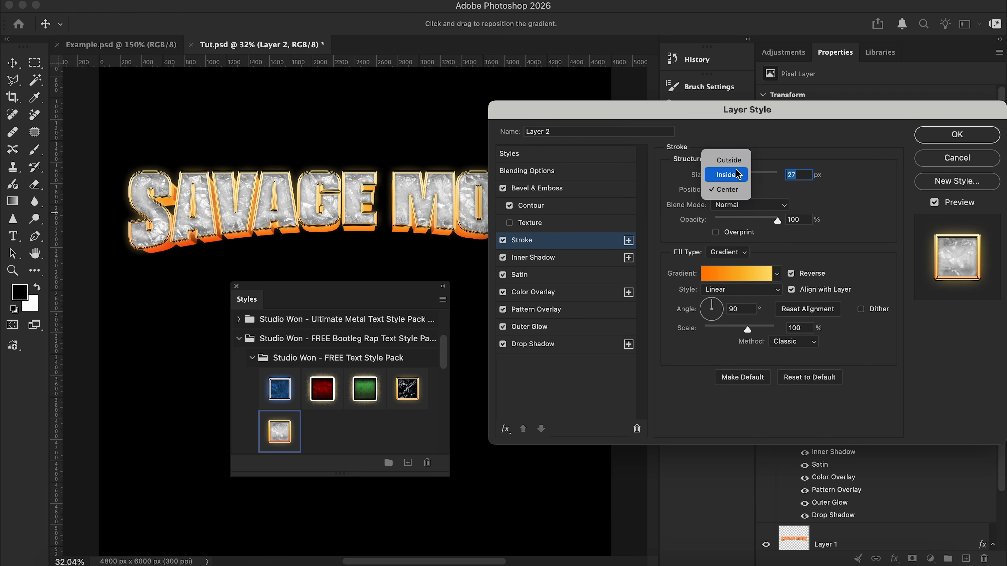
click(727, 175)
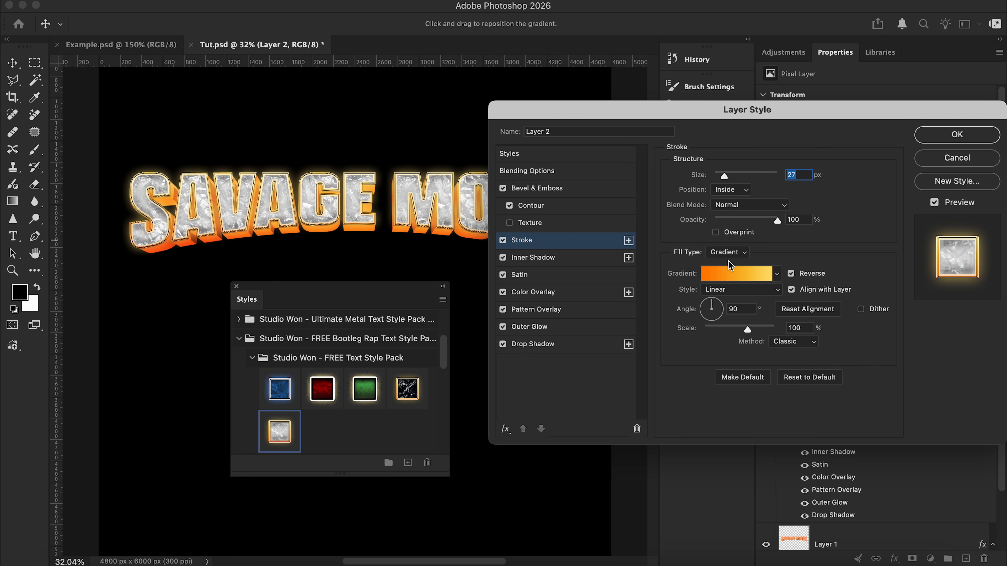
Remove the light yellow stop from the stroke gradient and move the amber middle stop to location 0
click(741, 277)
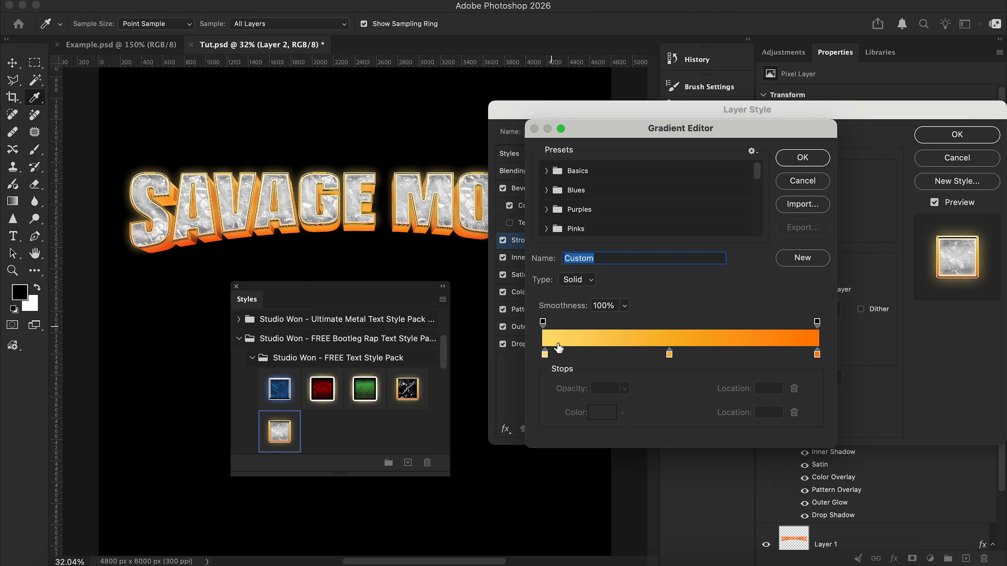
click(546, 355)
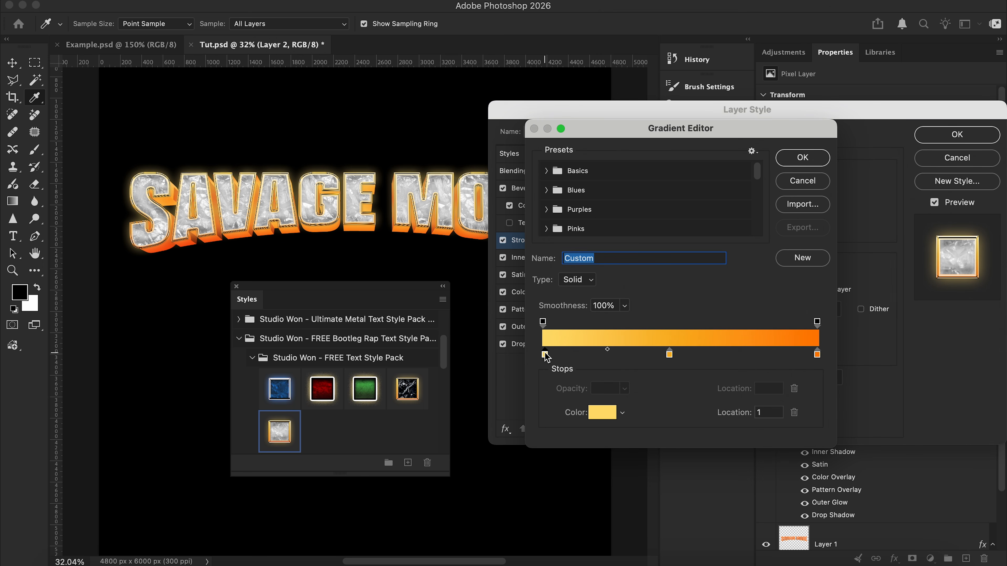
drag(545, 362, 543, 394)
drag(670, 352, 532, 351)
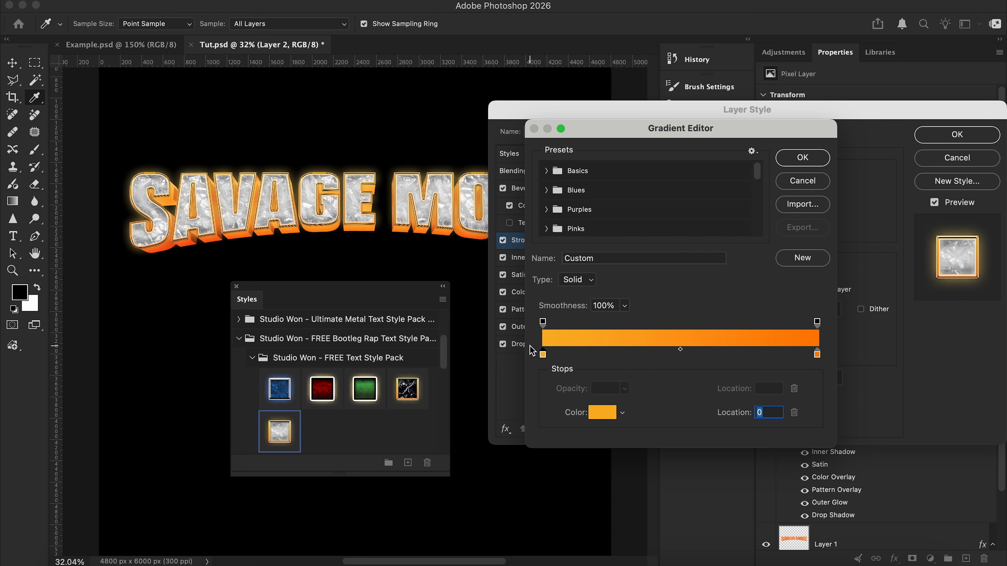
click(804, 157)
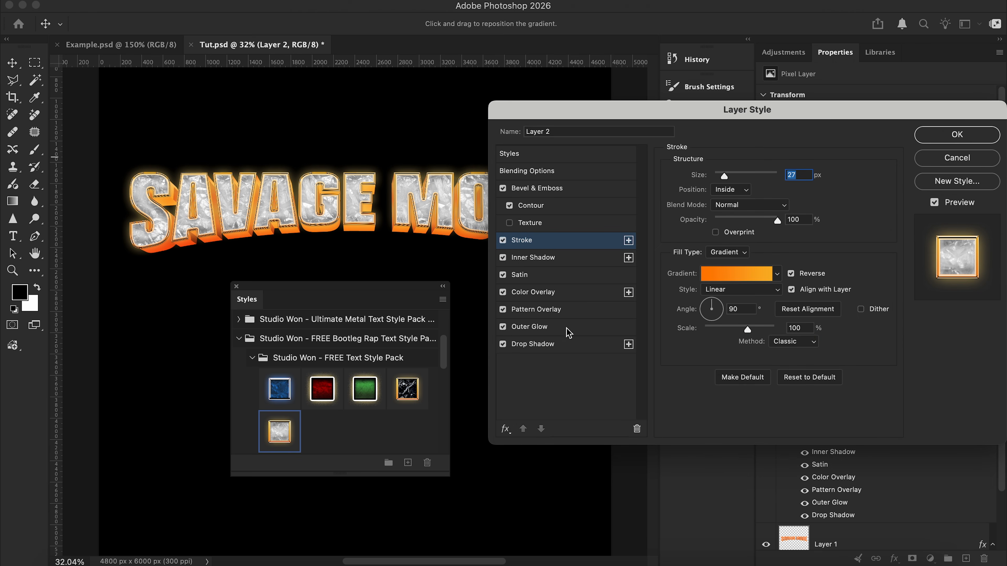
Reduce the outer glow size on Layer 2 to 54 px and apply the layer style changes
click(574, 333)
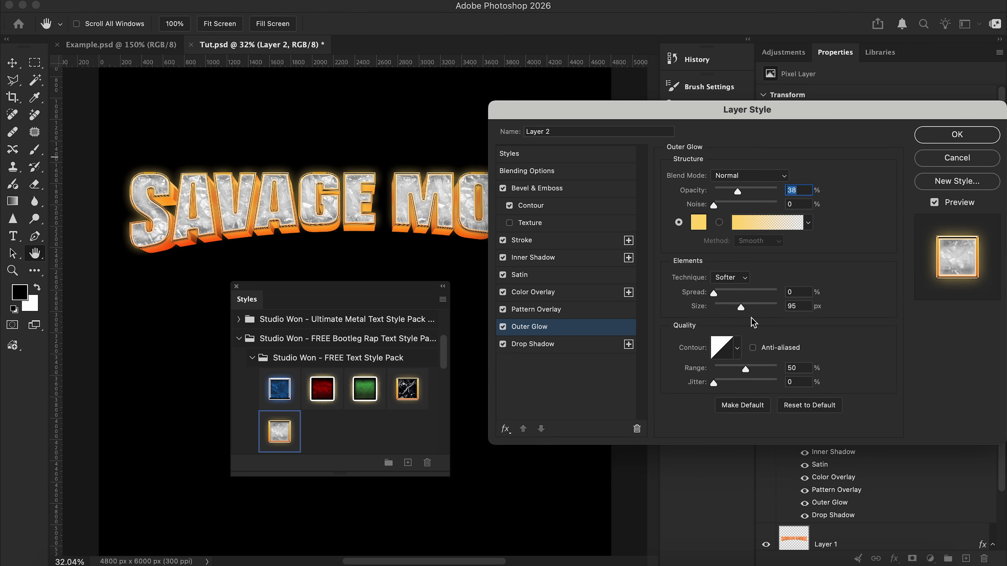
mouse_move(740, 309)
mouse_down()
mouse_move(713, 314)
mouse_move(733, 317)
mouse_up()
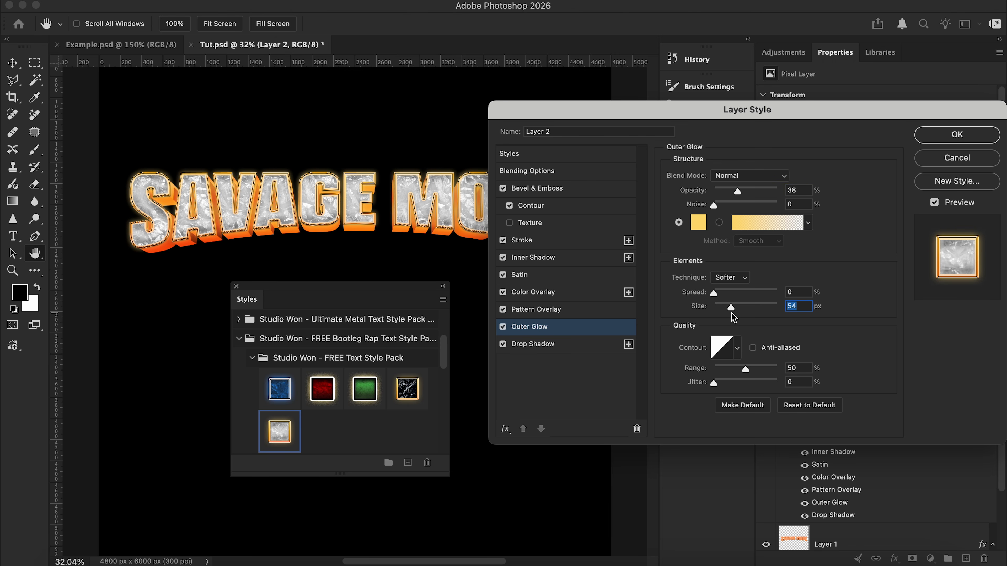
scroll(877, 168, down, 2)
scroll(877, 168, left, 2)
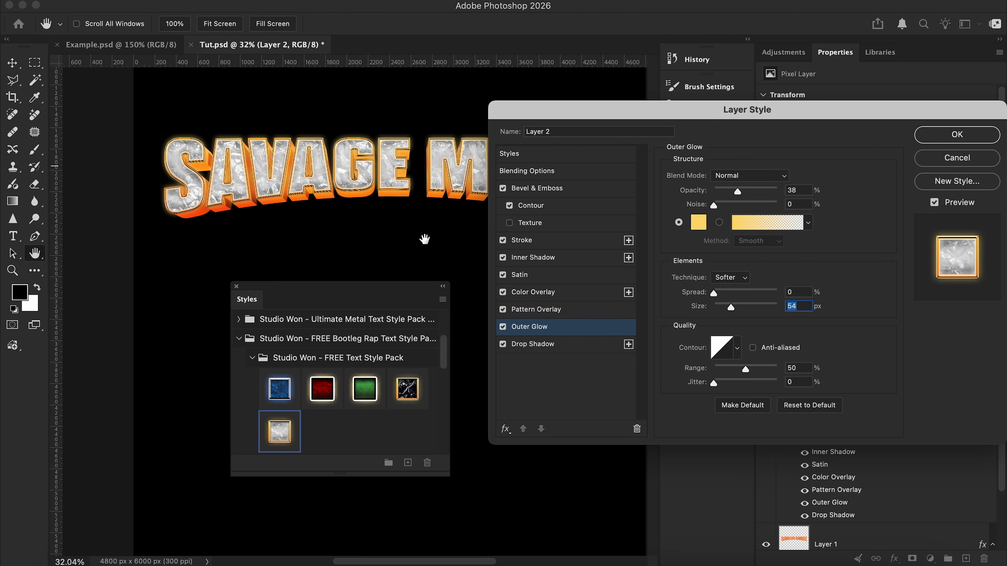
scroll(375, 249, right, 1)
scroll(375, 249, right, 2)
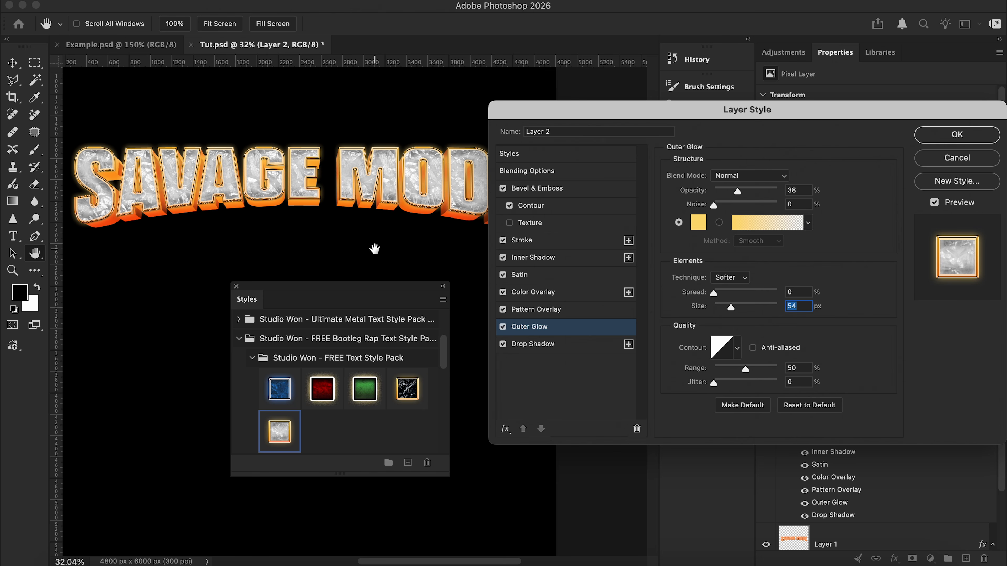
click(967, 133)
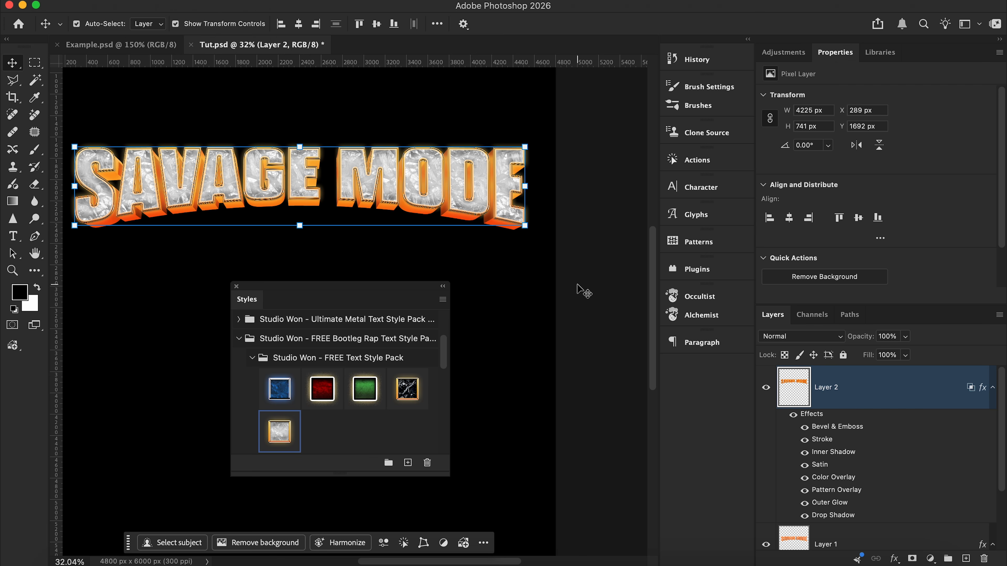
scroll(581, 292, left, 1)
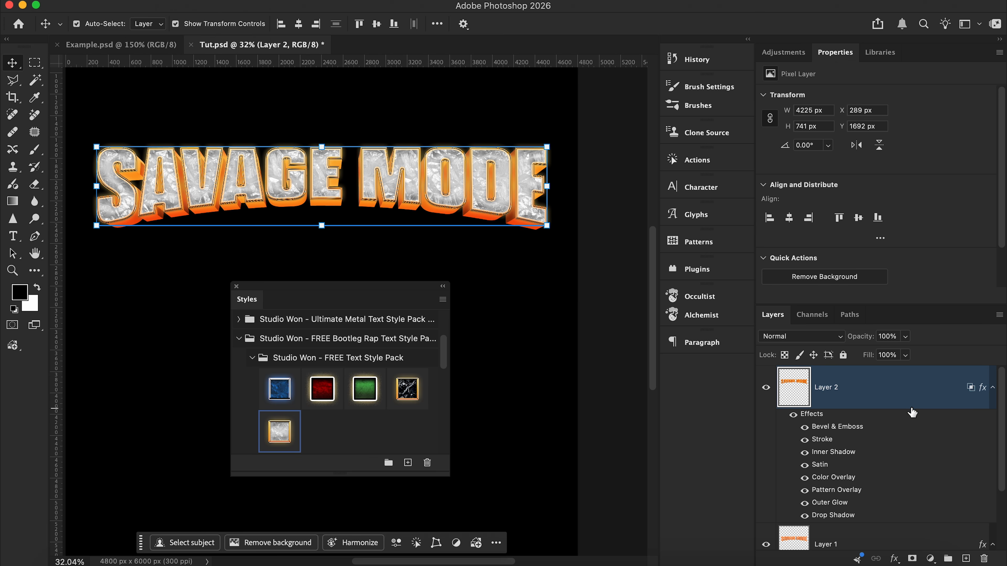
Try several gold-edged styles from the 2D Jewelry group of the Ultimate Jewelry Text Style Pack on Layer 2, ending with a diamond one
shift+click(879, 538)
click(897, 387)
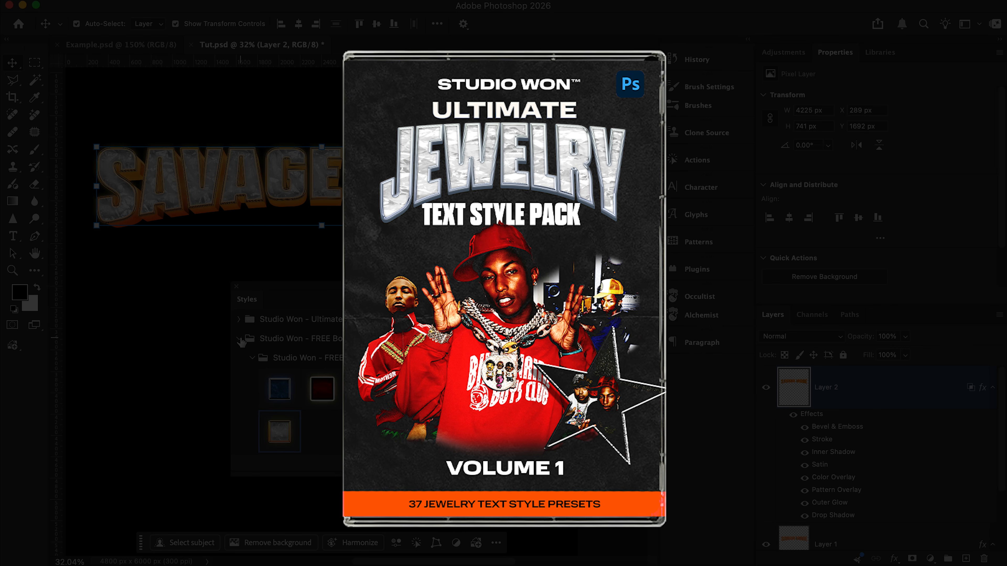
click(240, 339)
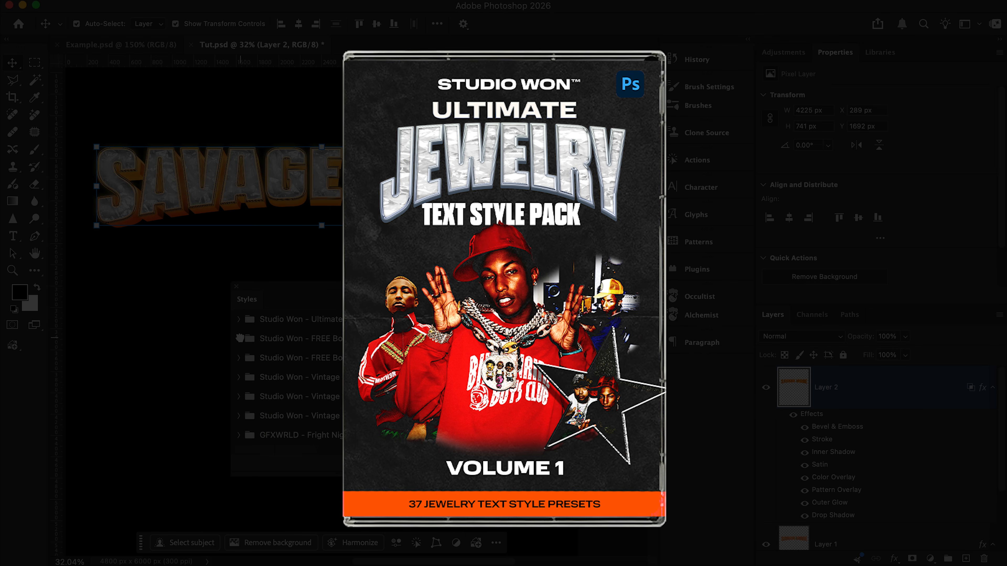
scroll(294, 359, up, 2)
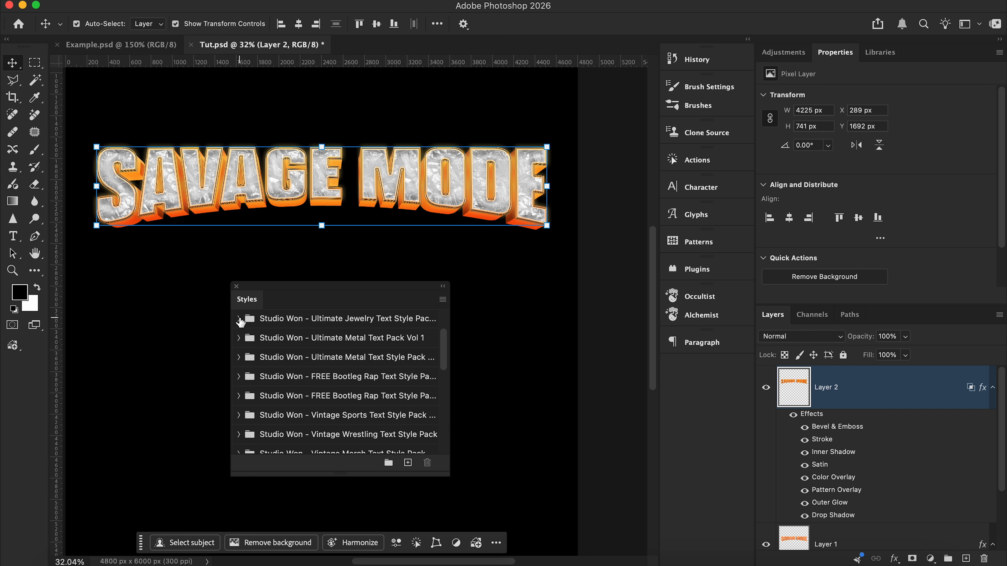
click(238, 319)
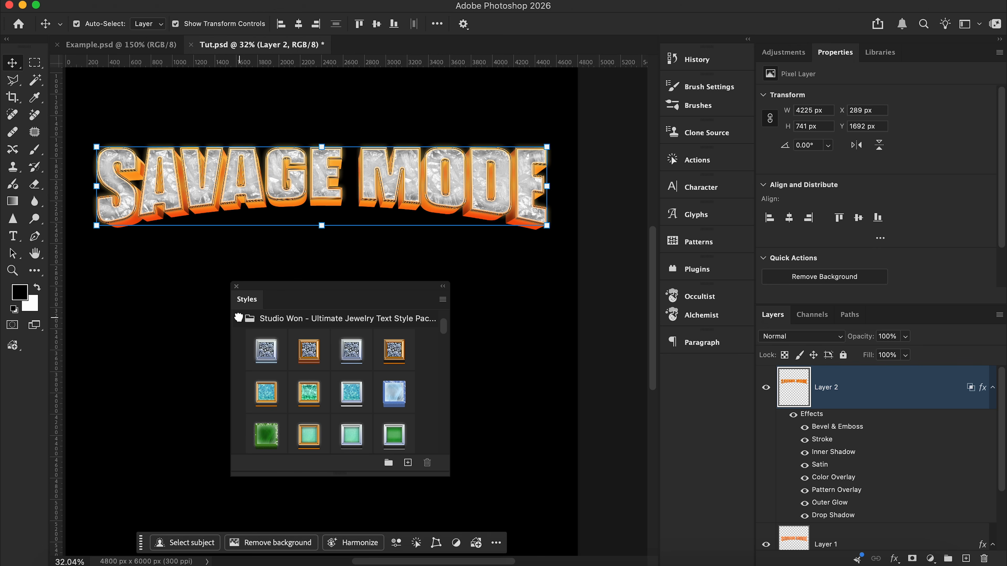
scroll(301, 392, down, 1)
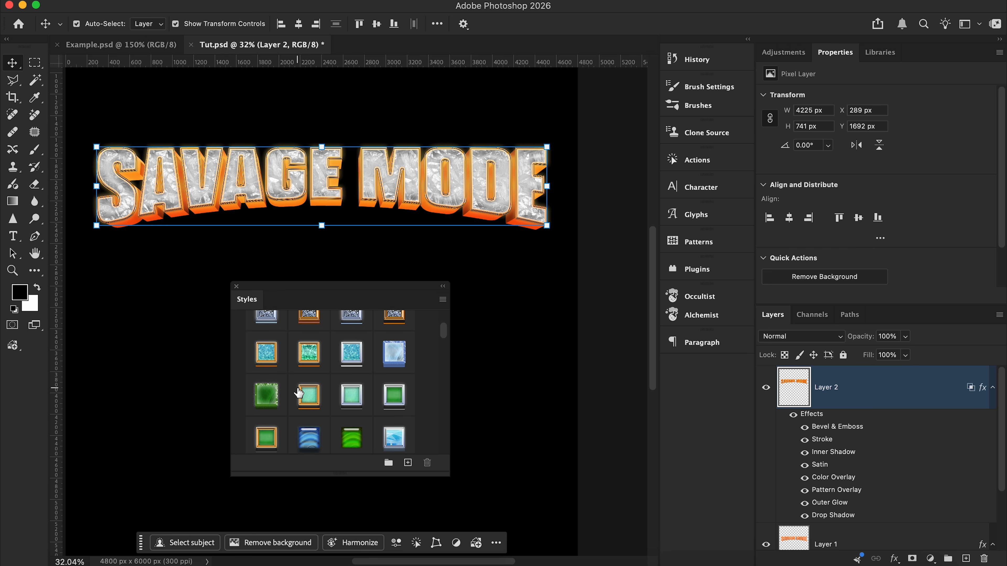
scroll(299, 394, down, 4)
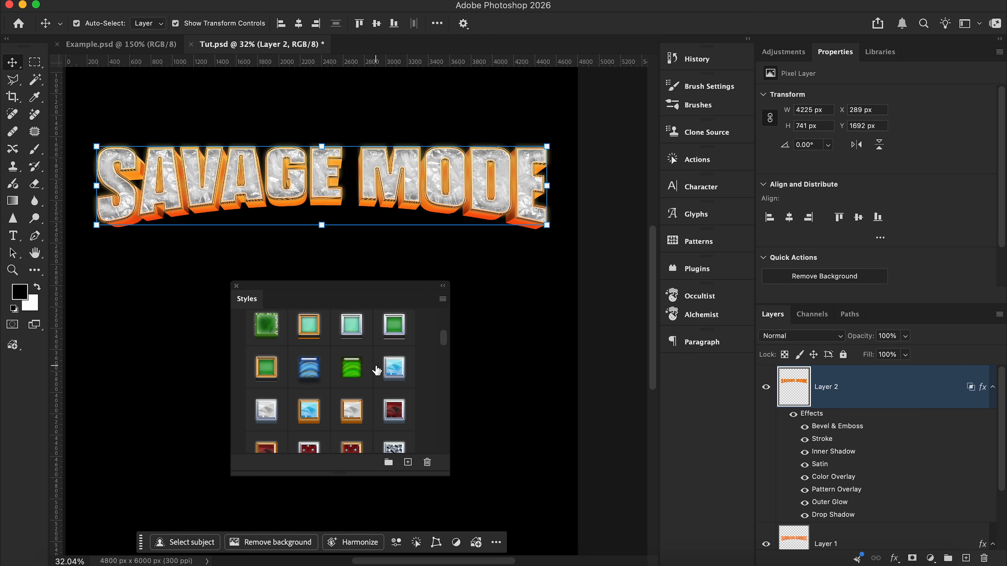
scroll(376, 370, down, 10)
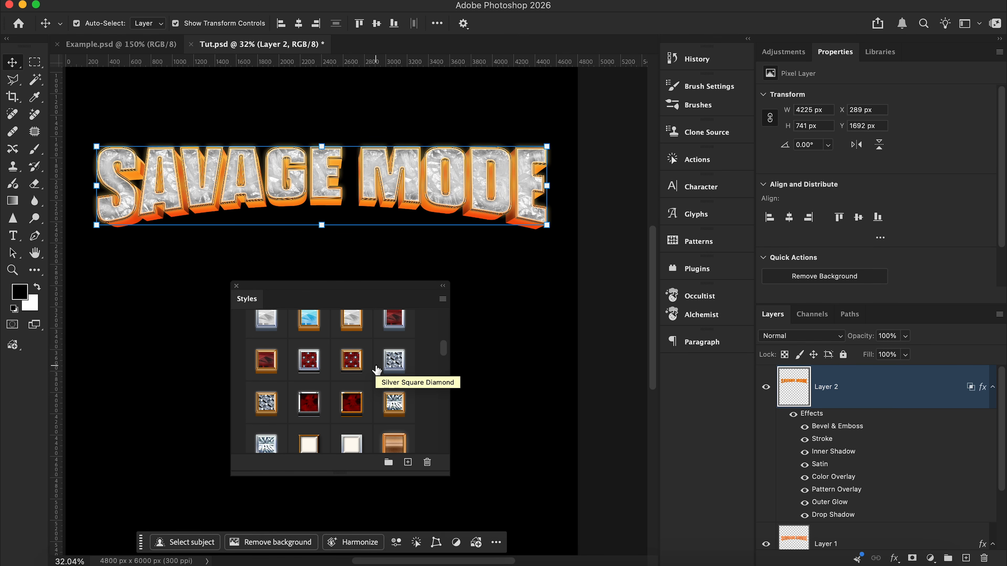
scroll(377, 370, down, 1)
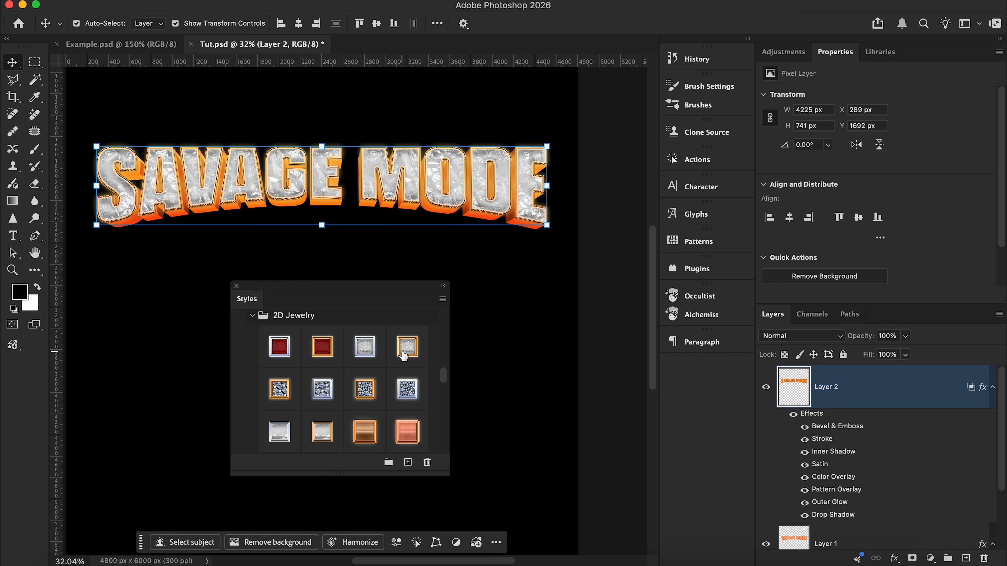
click(324, 349)
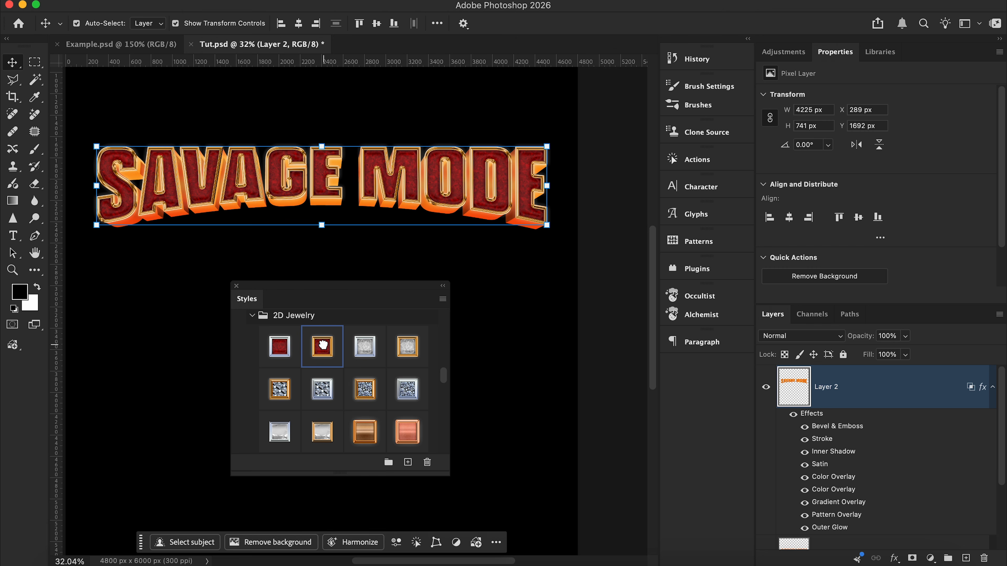
click(408, 347)
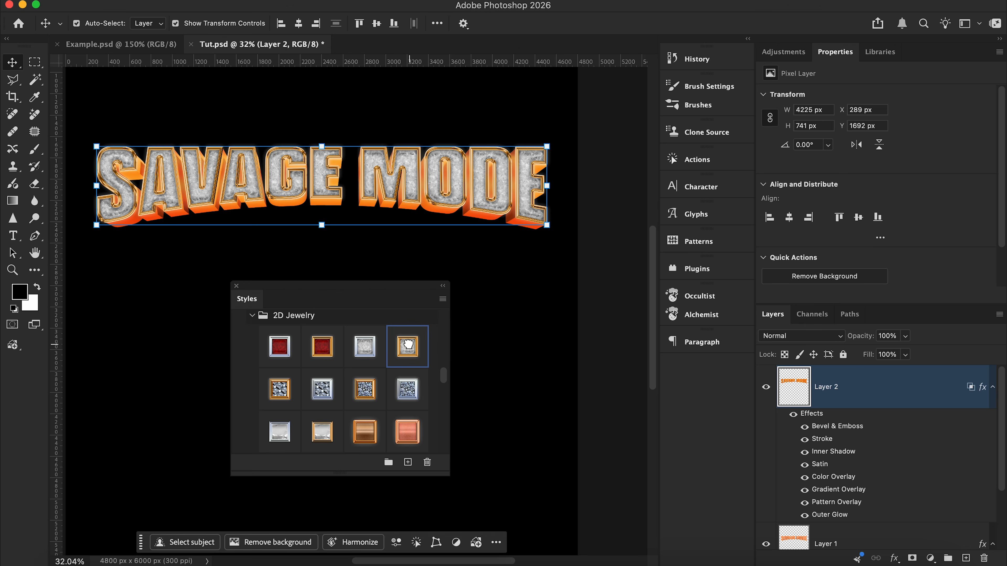
click(279, 388)
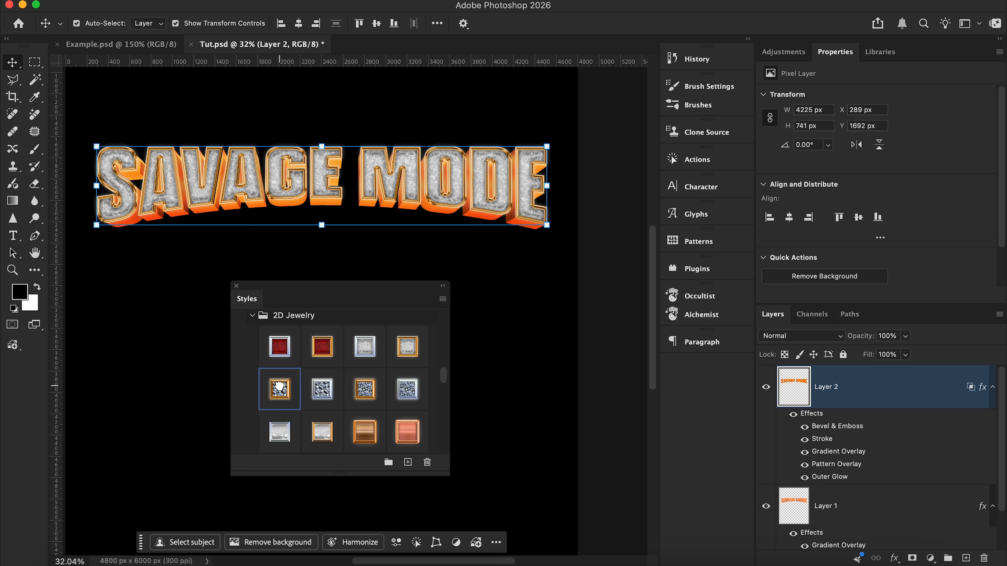
click(363, 391)
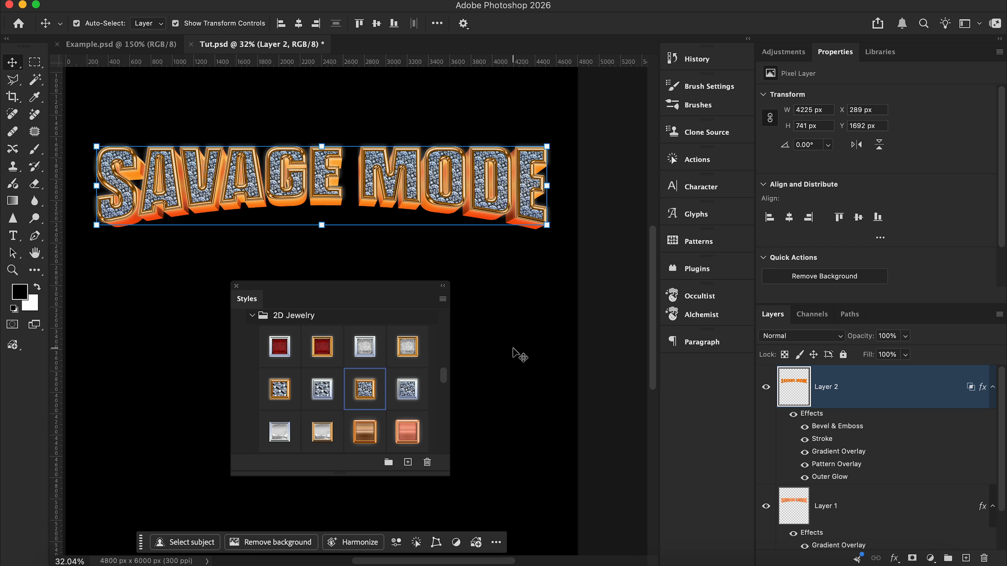
Scale the layer effects of Layer 2 to 78%
right_click(983, 390)
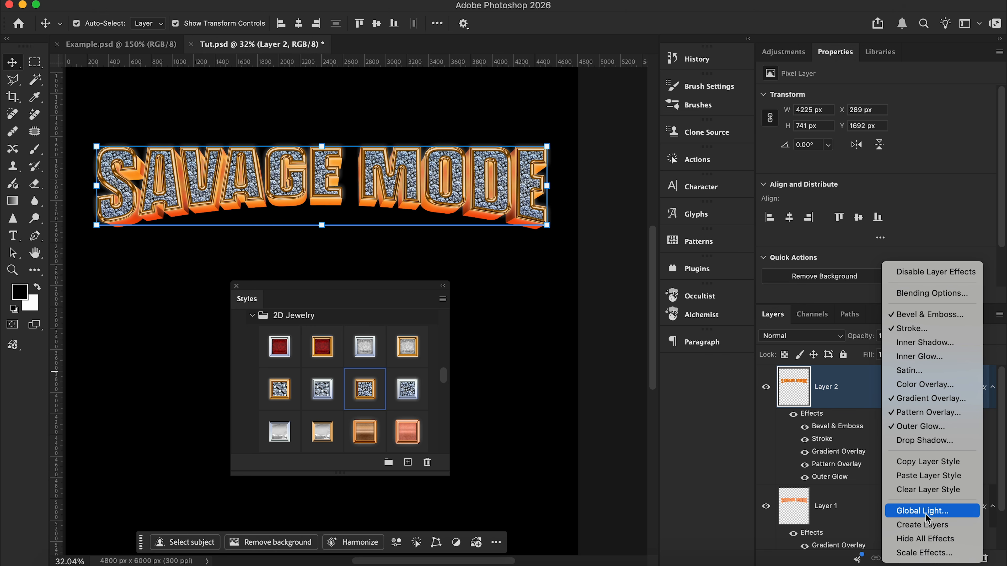
click(911, 554)
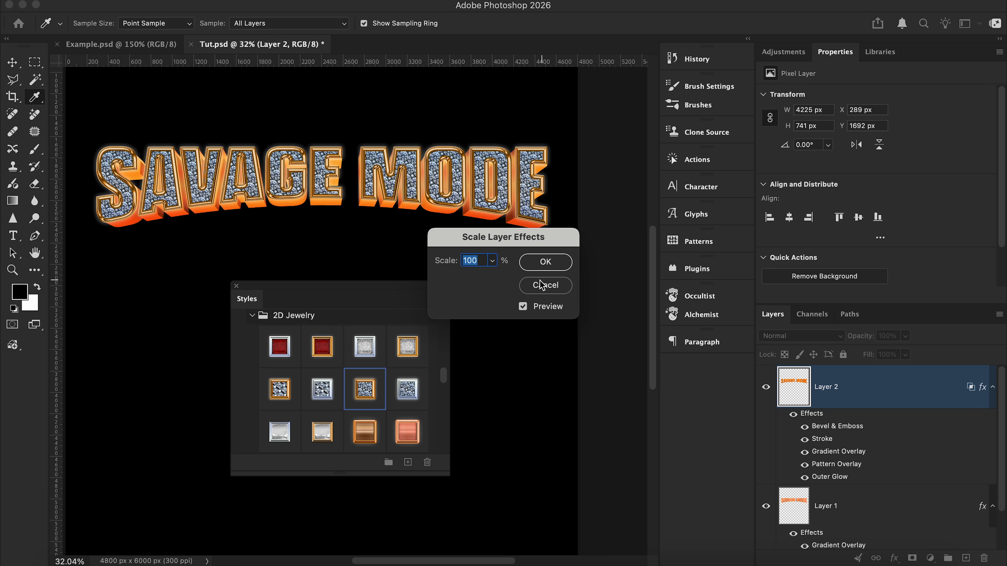
click(493, 262)
drag(496, 273, 491, 277)
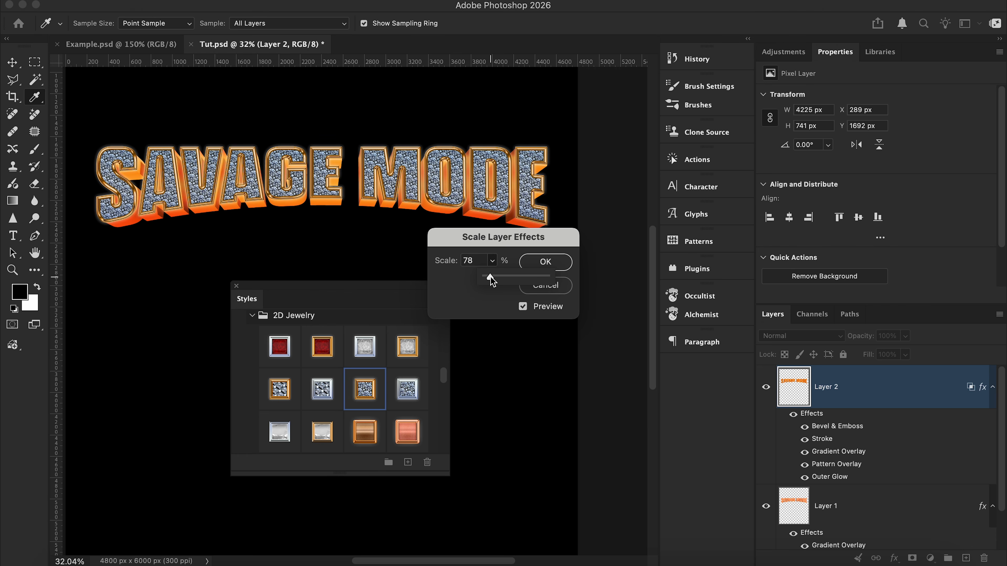
click(549, 263)
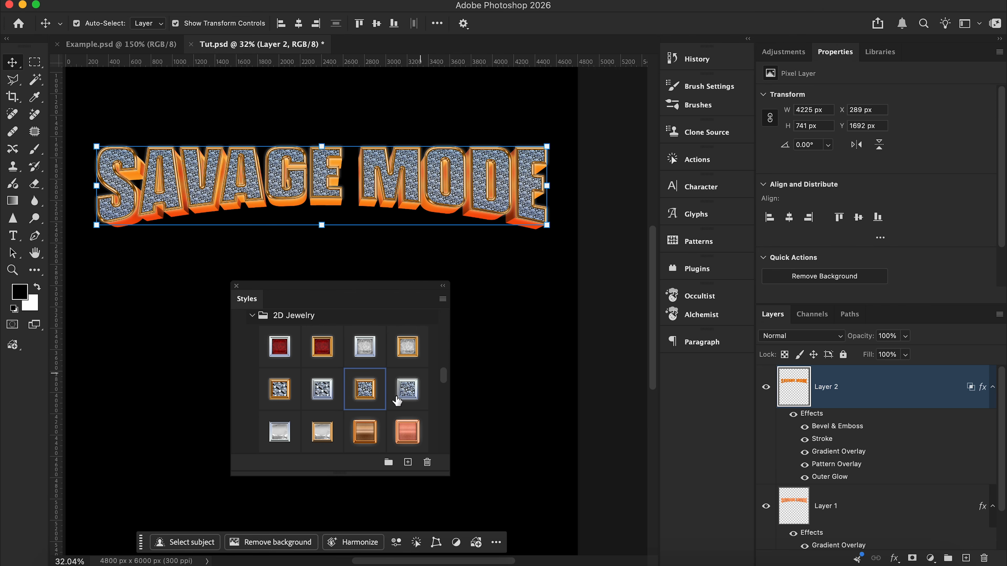
Try the white style with the gold edge from the 2D Jewelry group on Layer 2
scroll(351, 404, down, 2)
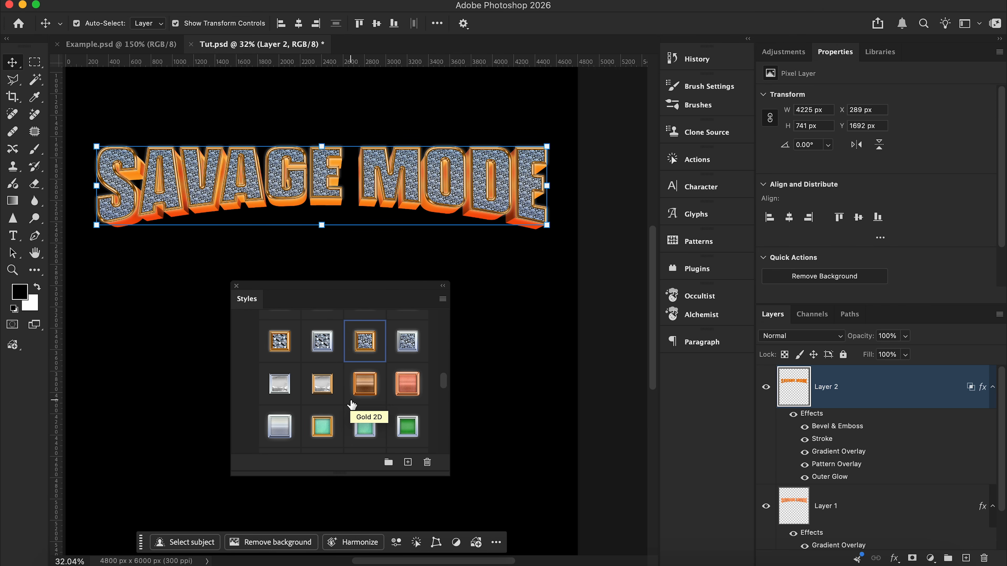
click(324, 381)
scroll(321, 382, down, 1)
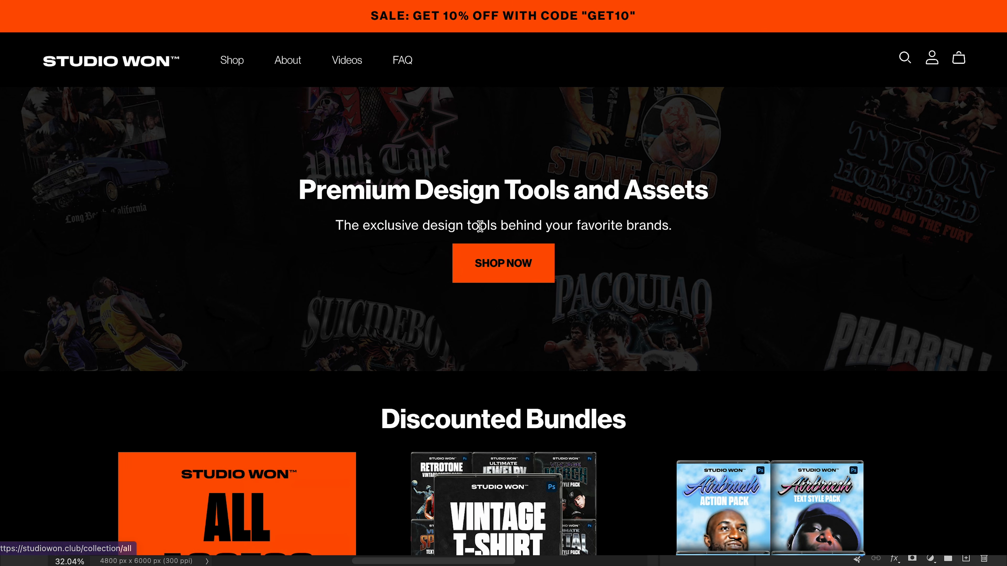
On the Studio Won website, view the RetroTone Vintage Action Pack Vol. 1 page and look through its product images
click(480, 226)
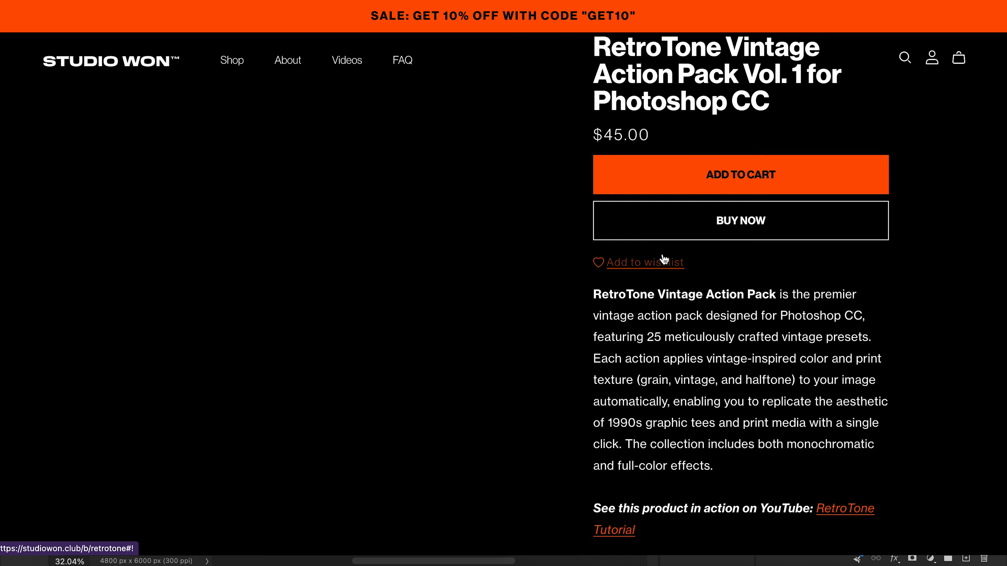
scroll(649, 234, up, 3)
scroll(649, 226, down, 2)
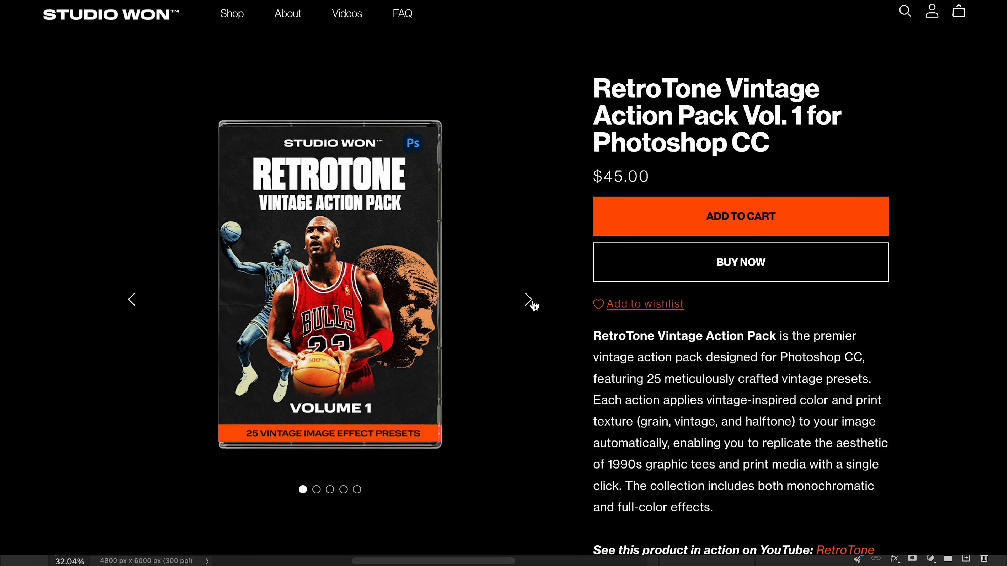
click(528, 301)
click(532, 301)
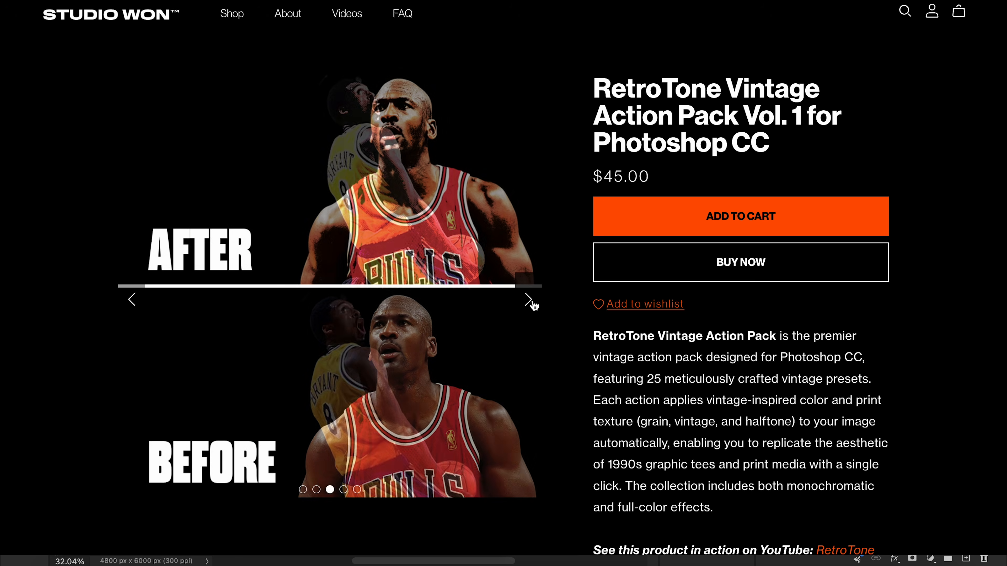
click(532, 303)
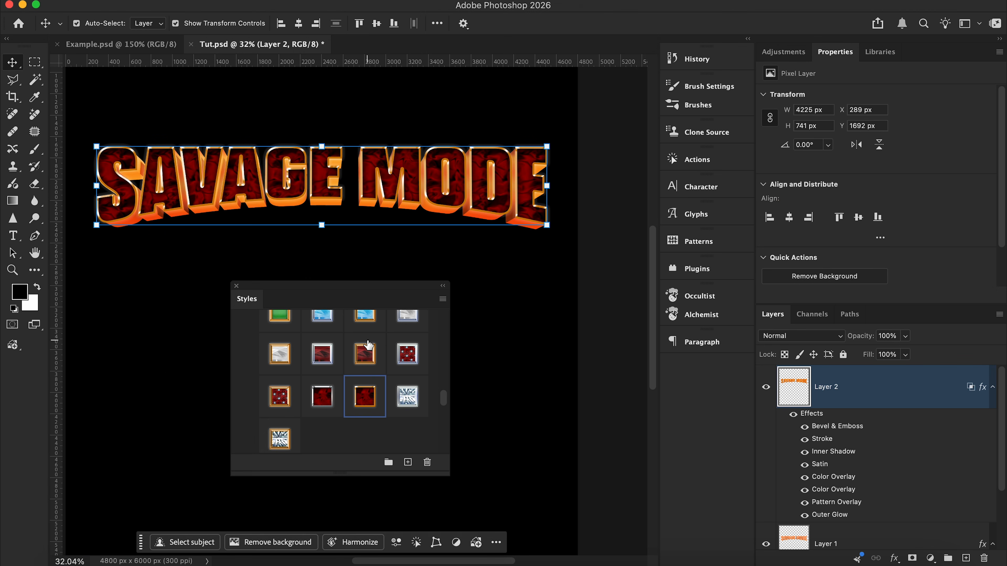
Look back through the styles in the Ultimate Jewelry Text Style Pack
scroll(368, 345, up, 5)
scroll(368, 345, up, 10)
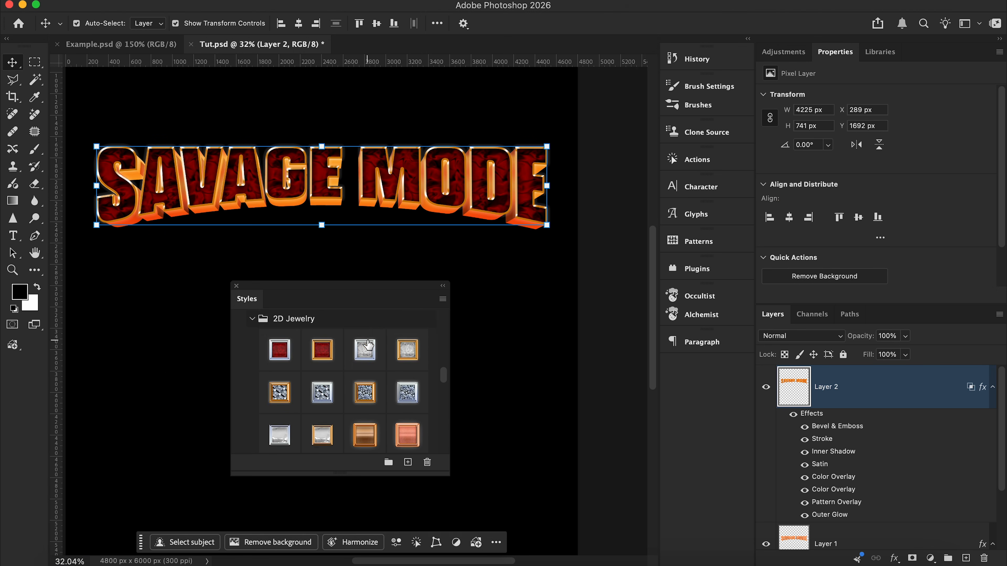
scroll(368, 345, down, 5)
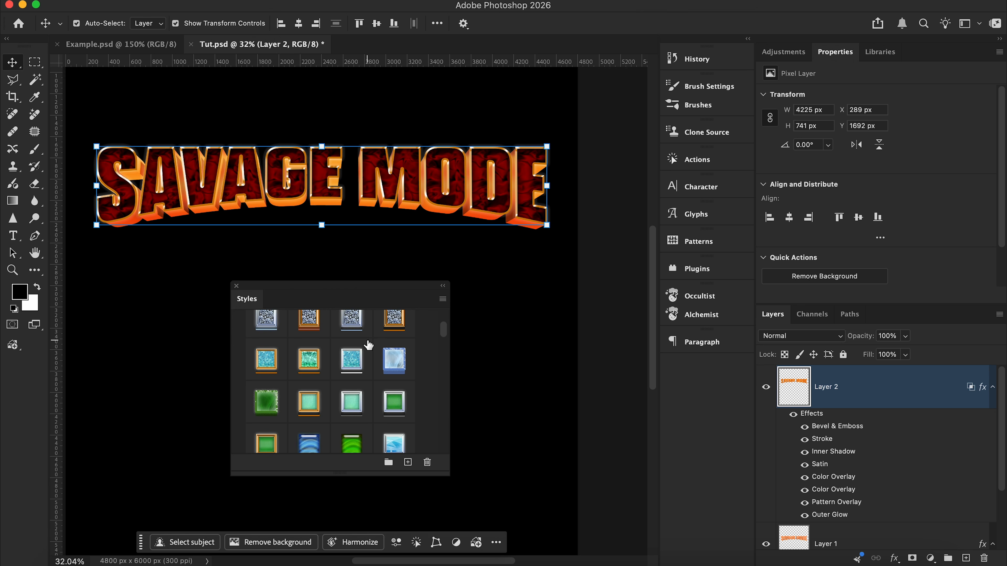